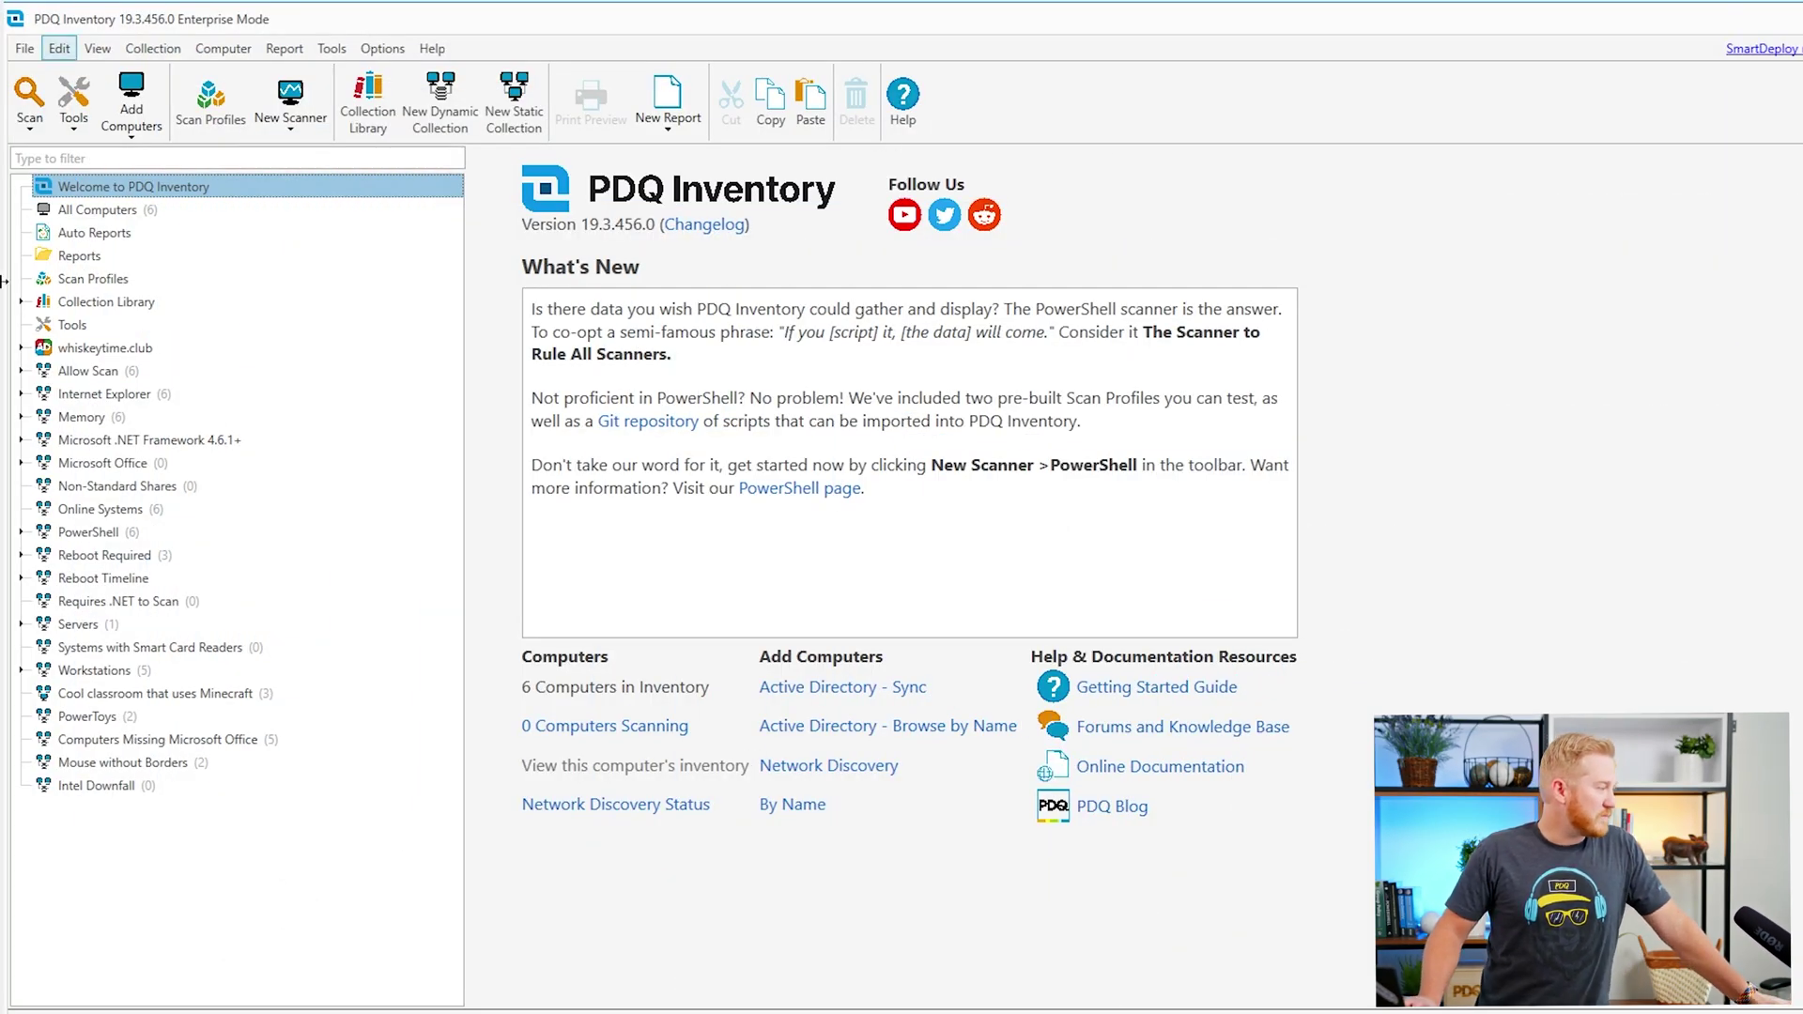
Switch from the welcome page to the Scan Profiles list, with Standard as the default profile.
left_click(120, 280)
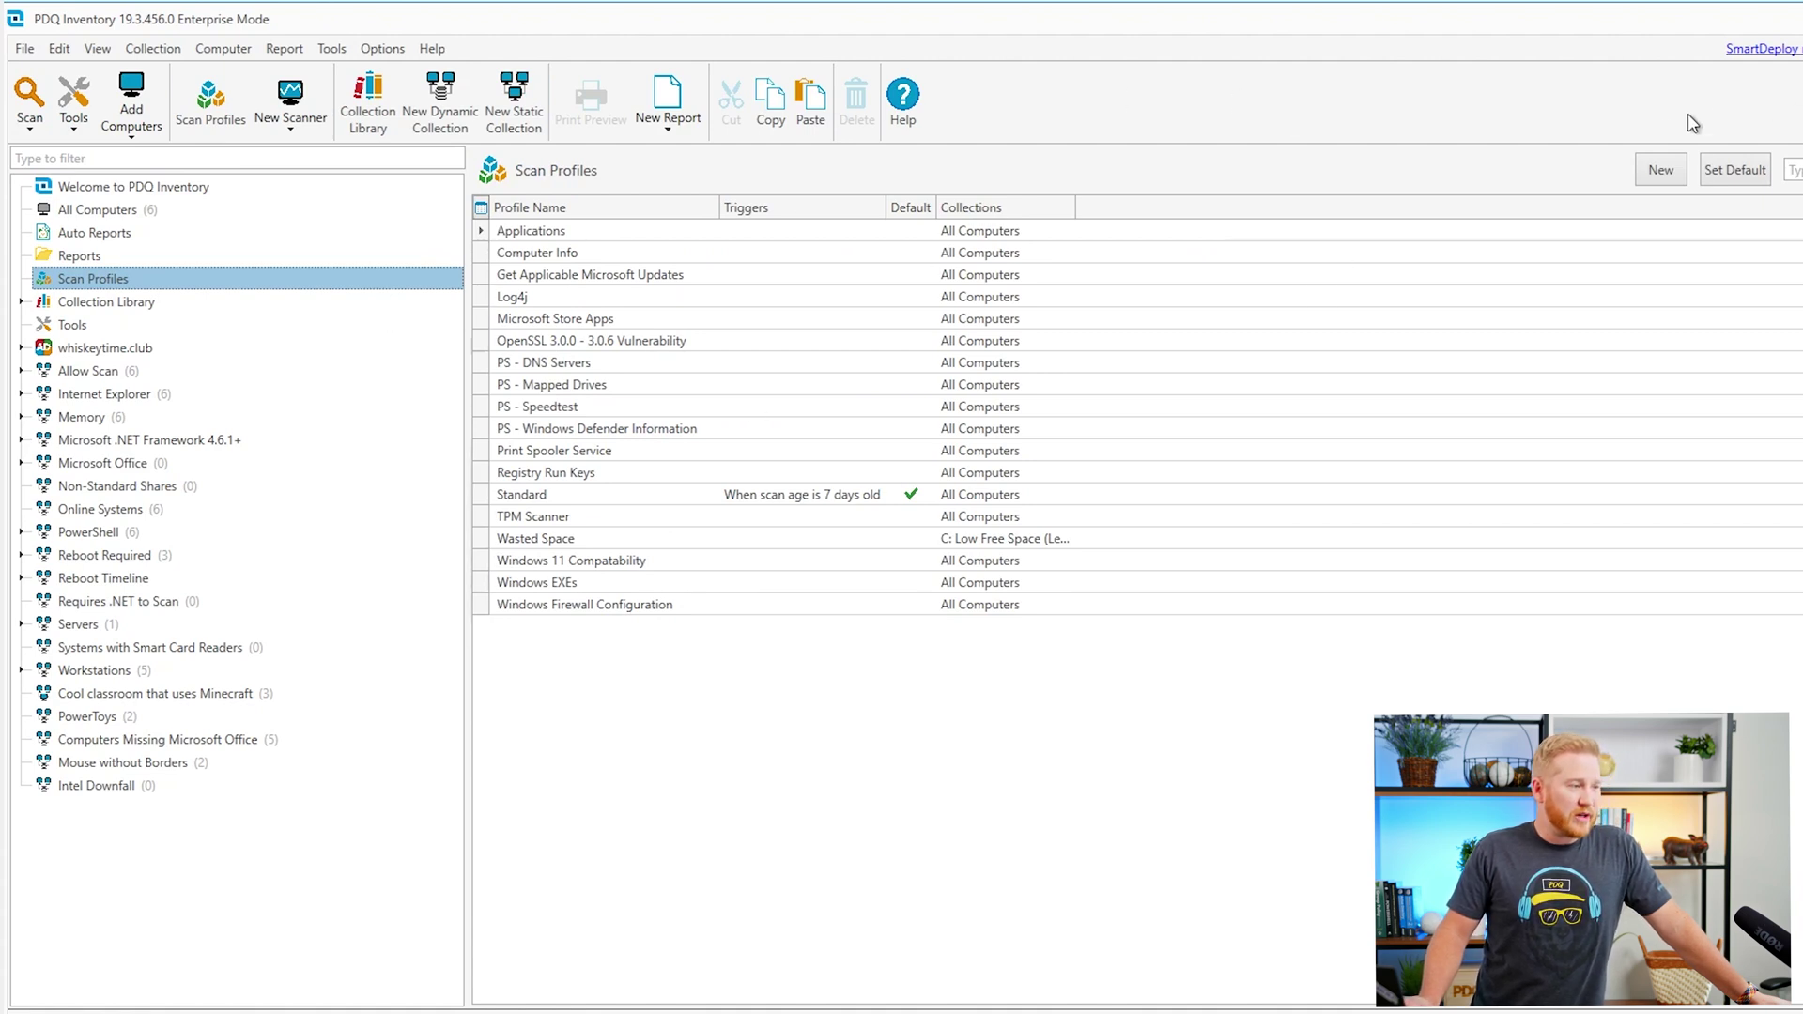
left_click(1660, 175)
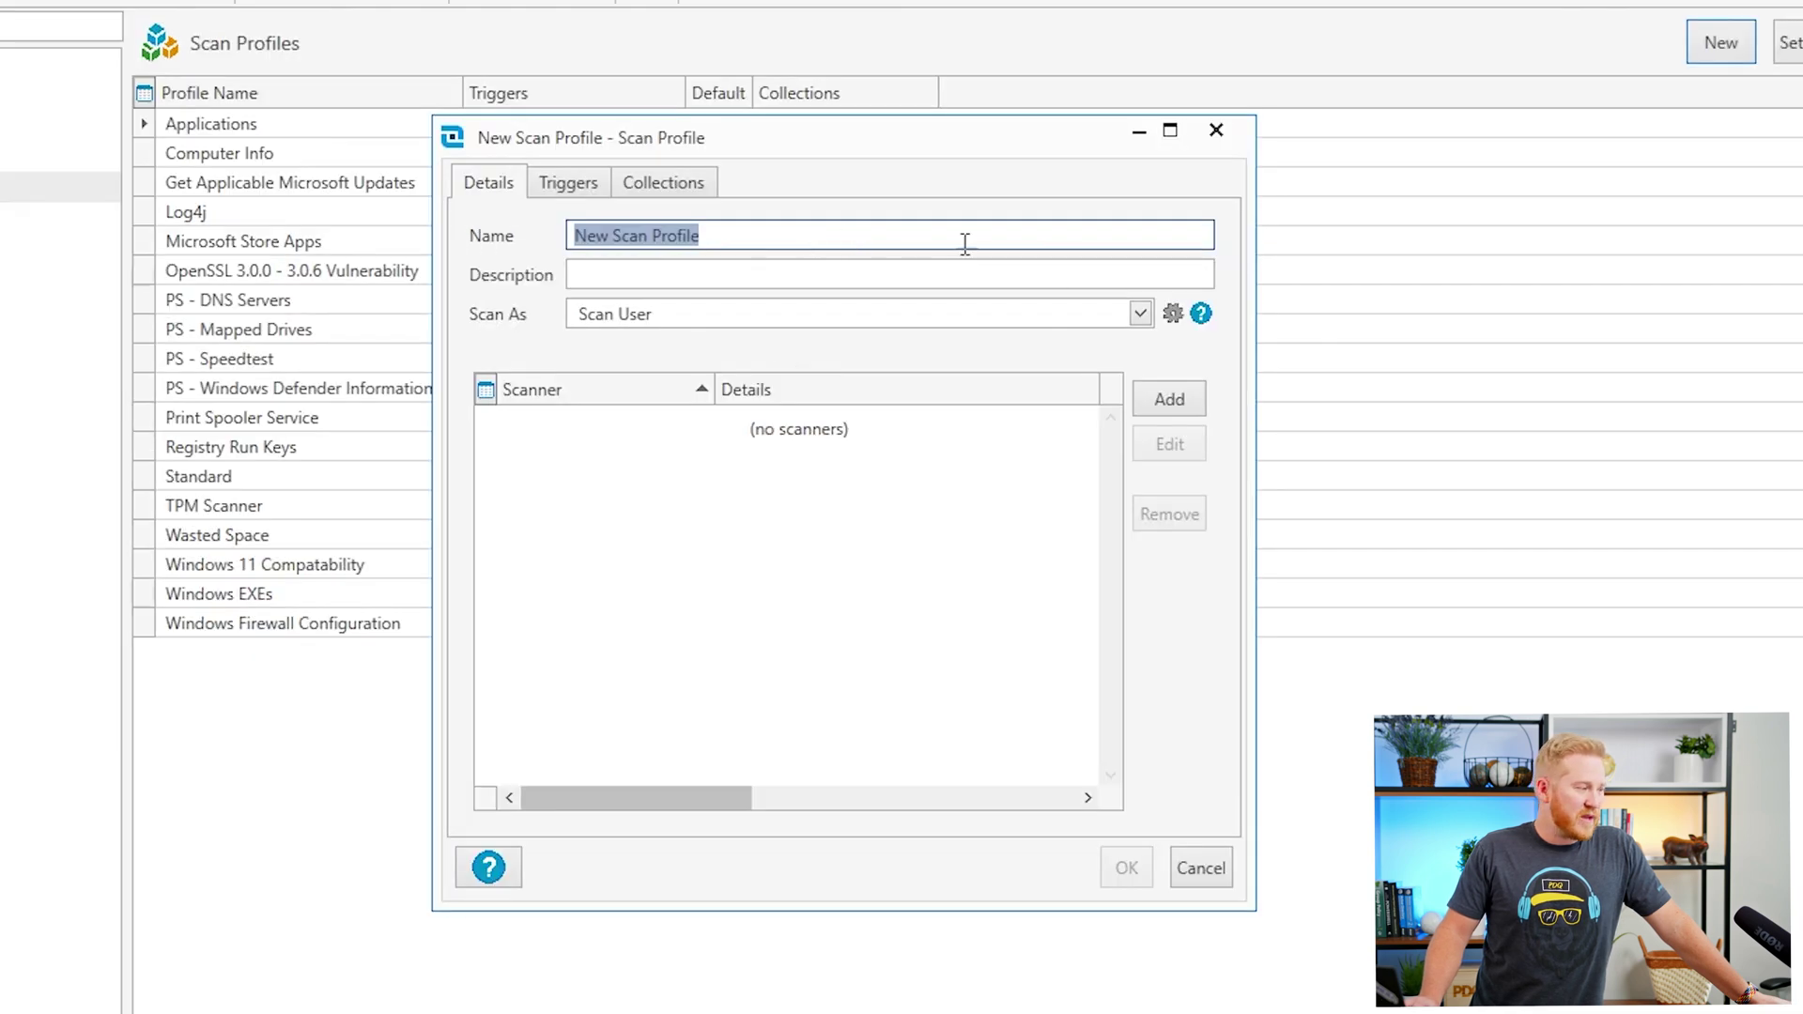
left_click(1163, 398)
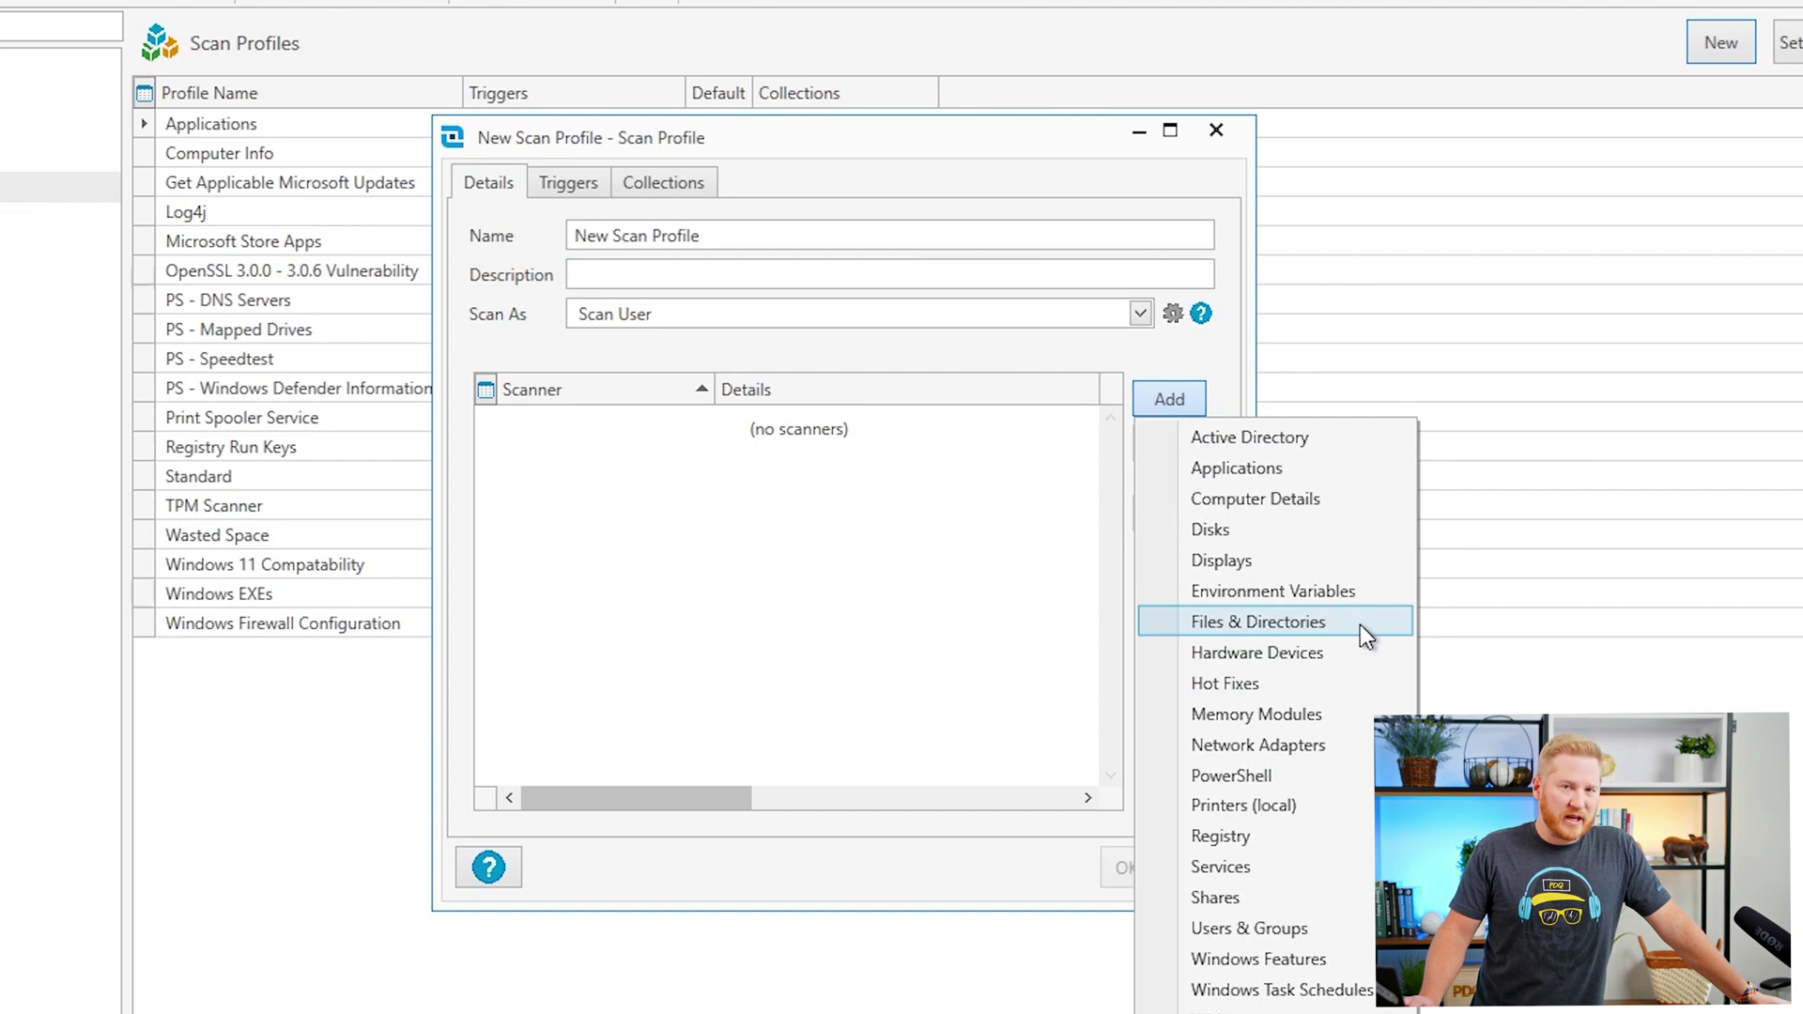
left_click(1217, 130)
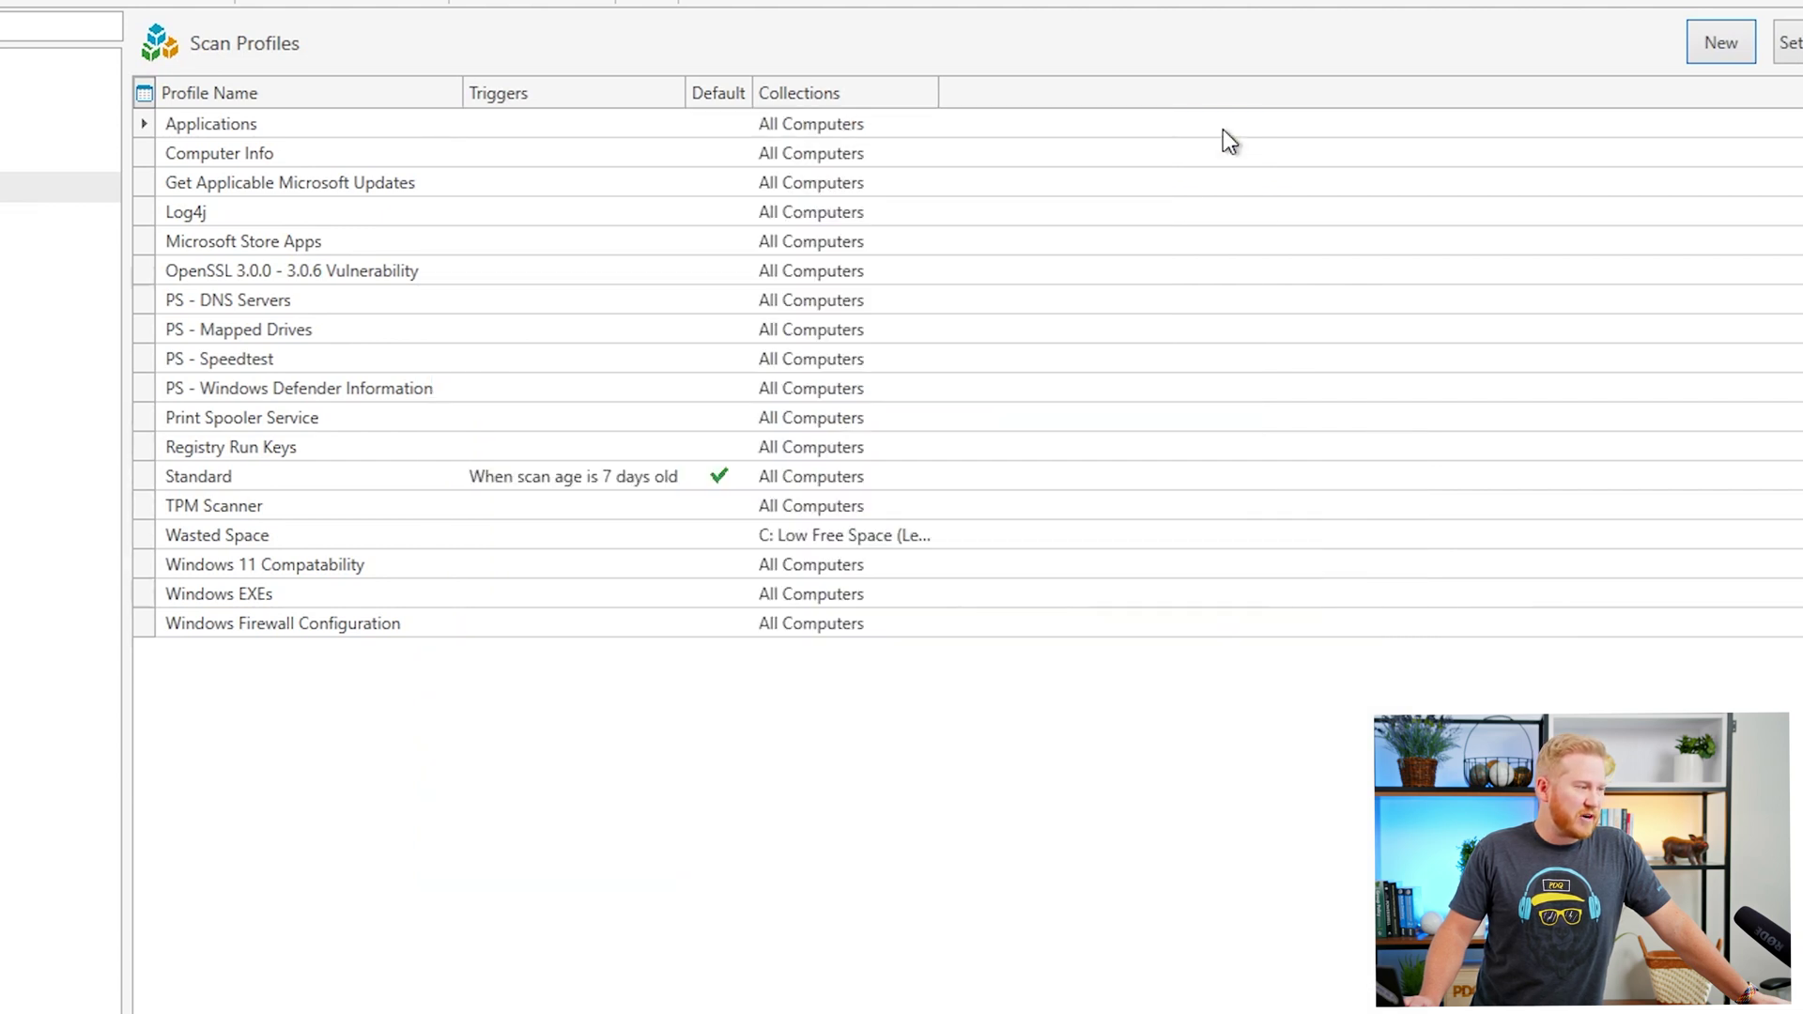
Open the Wasted Space scan profile's settings with its Files & Directories scanner.
left_click(657, 589)
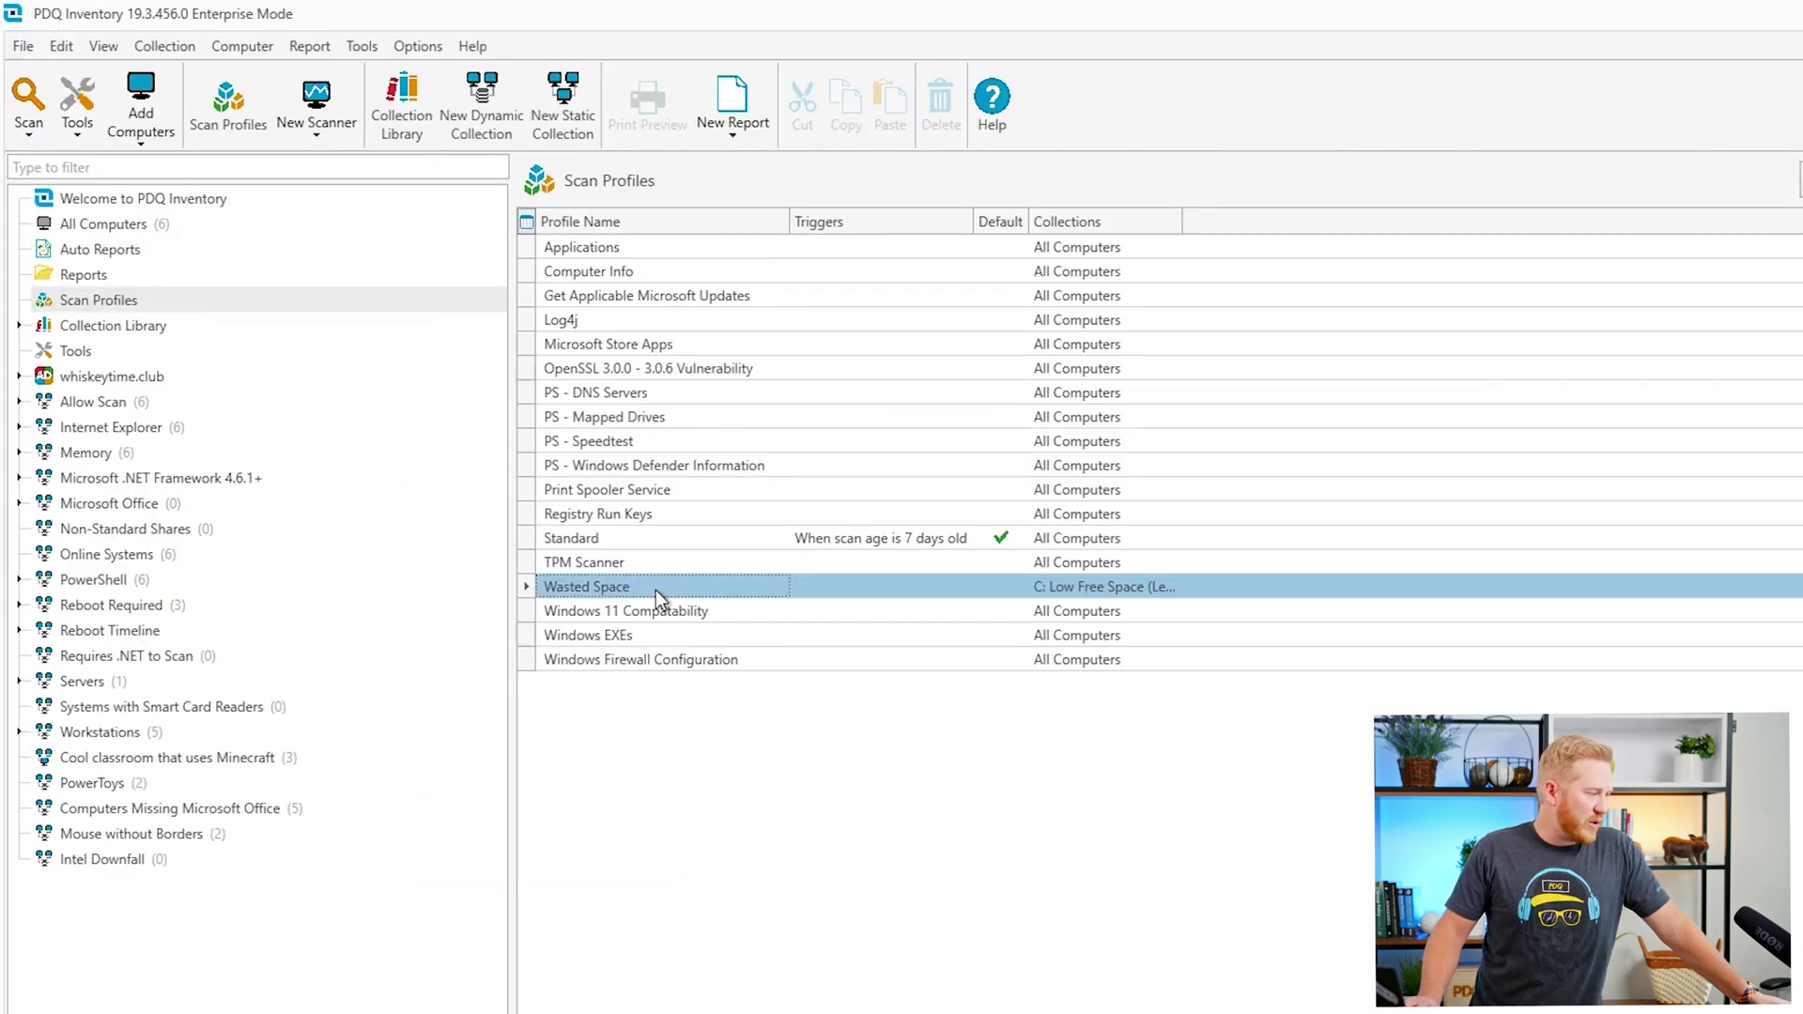
double_click(663, 584)
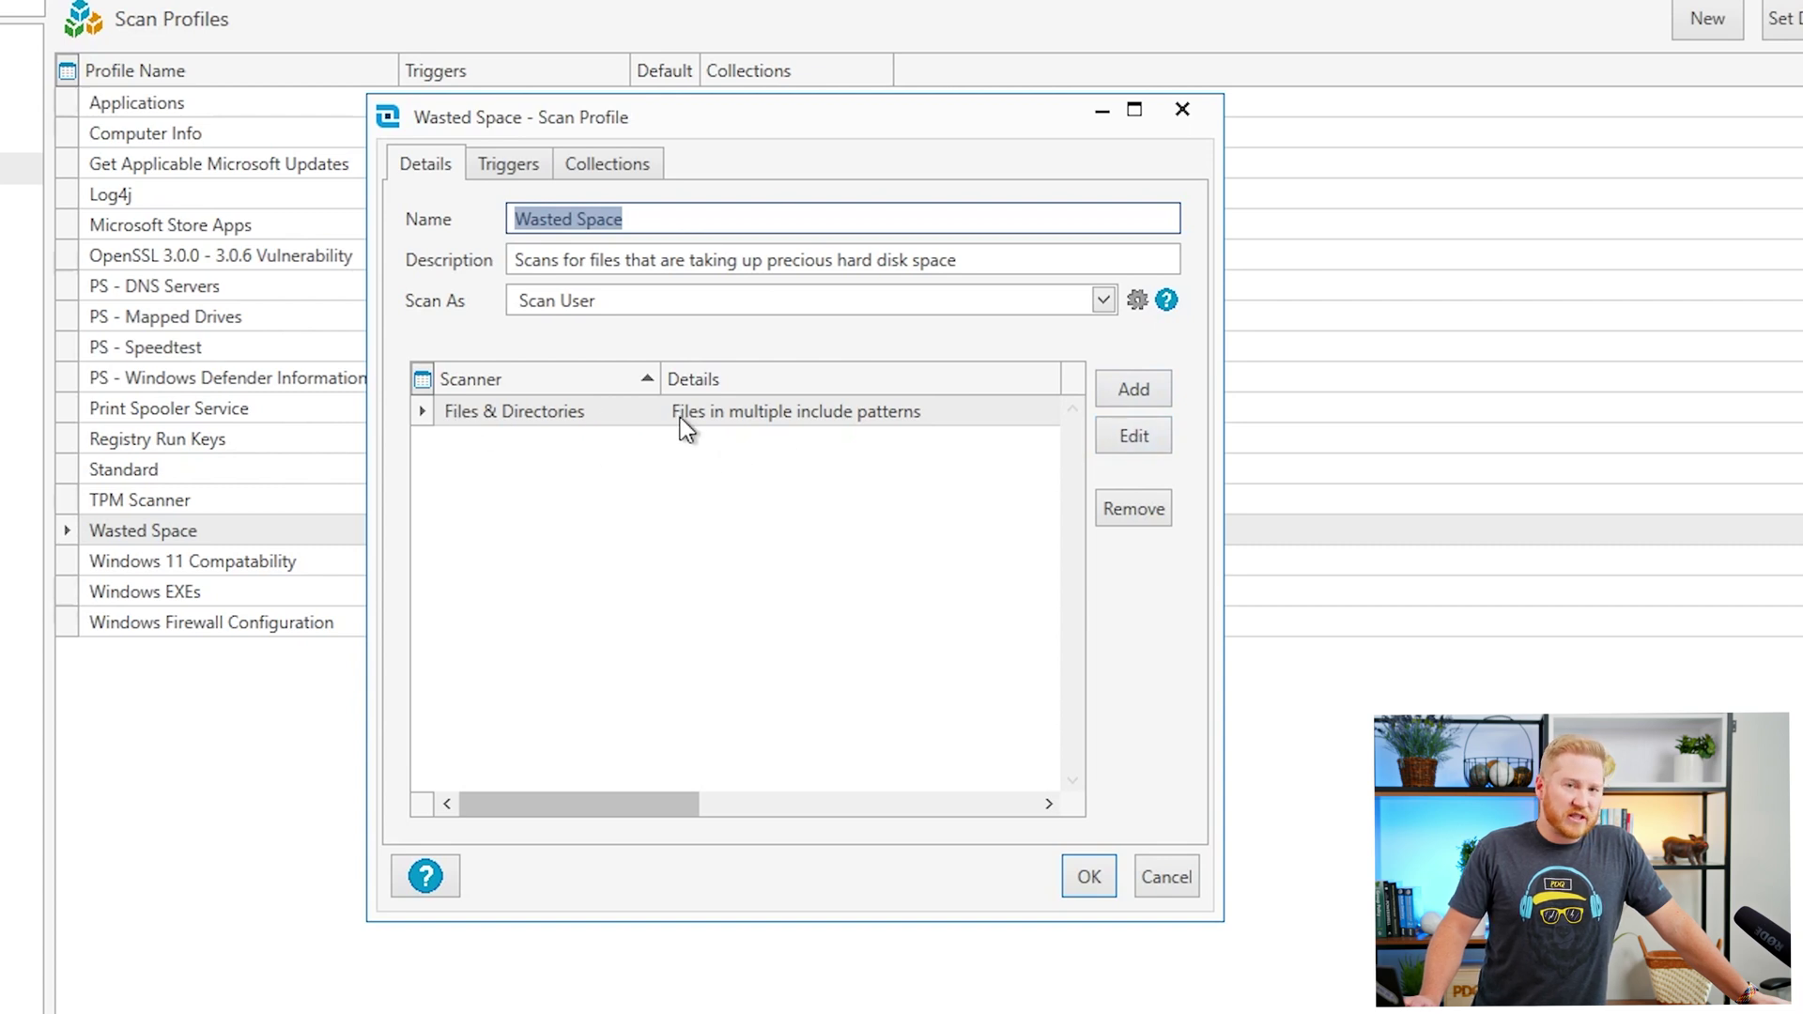
left_click(1156, 437)
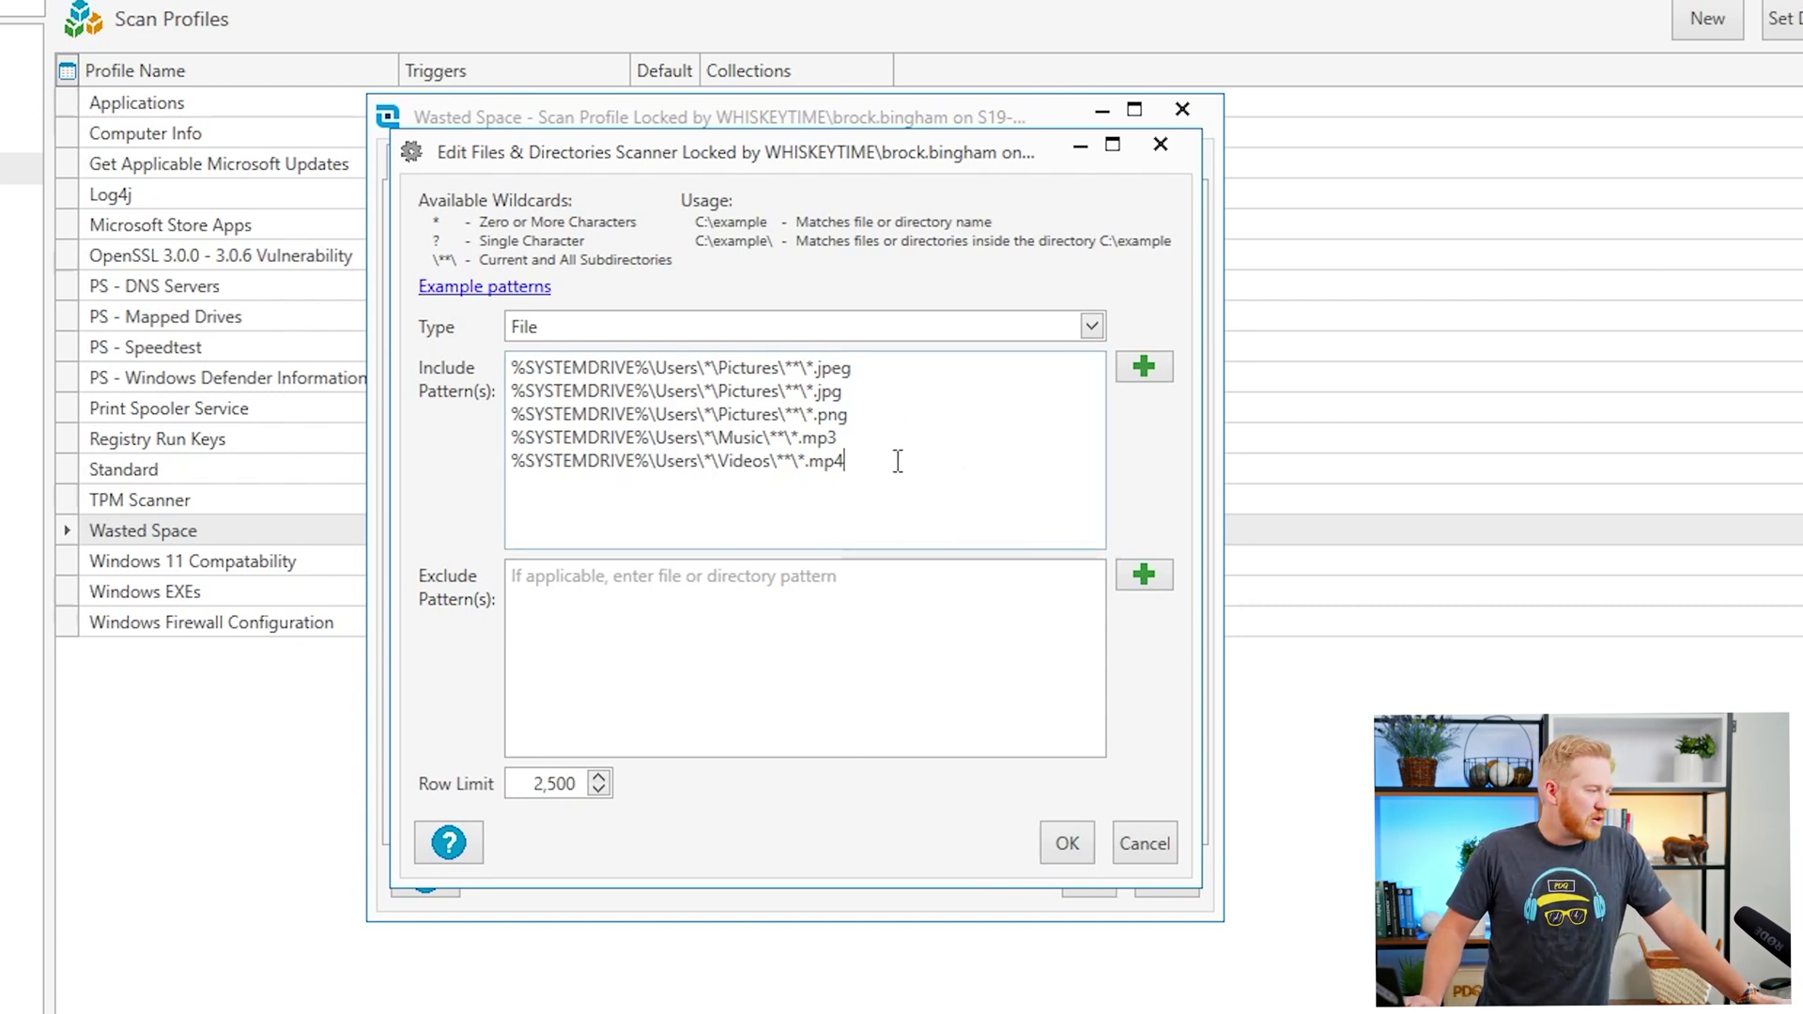
left_click_drag(869, 459, 482, 365)
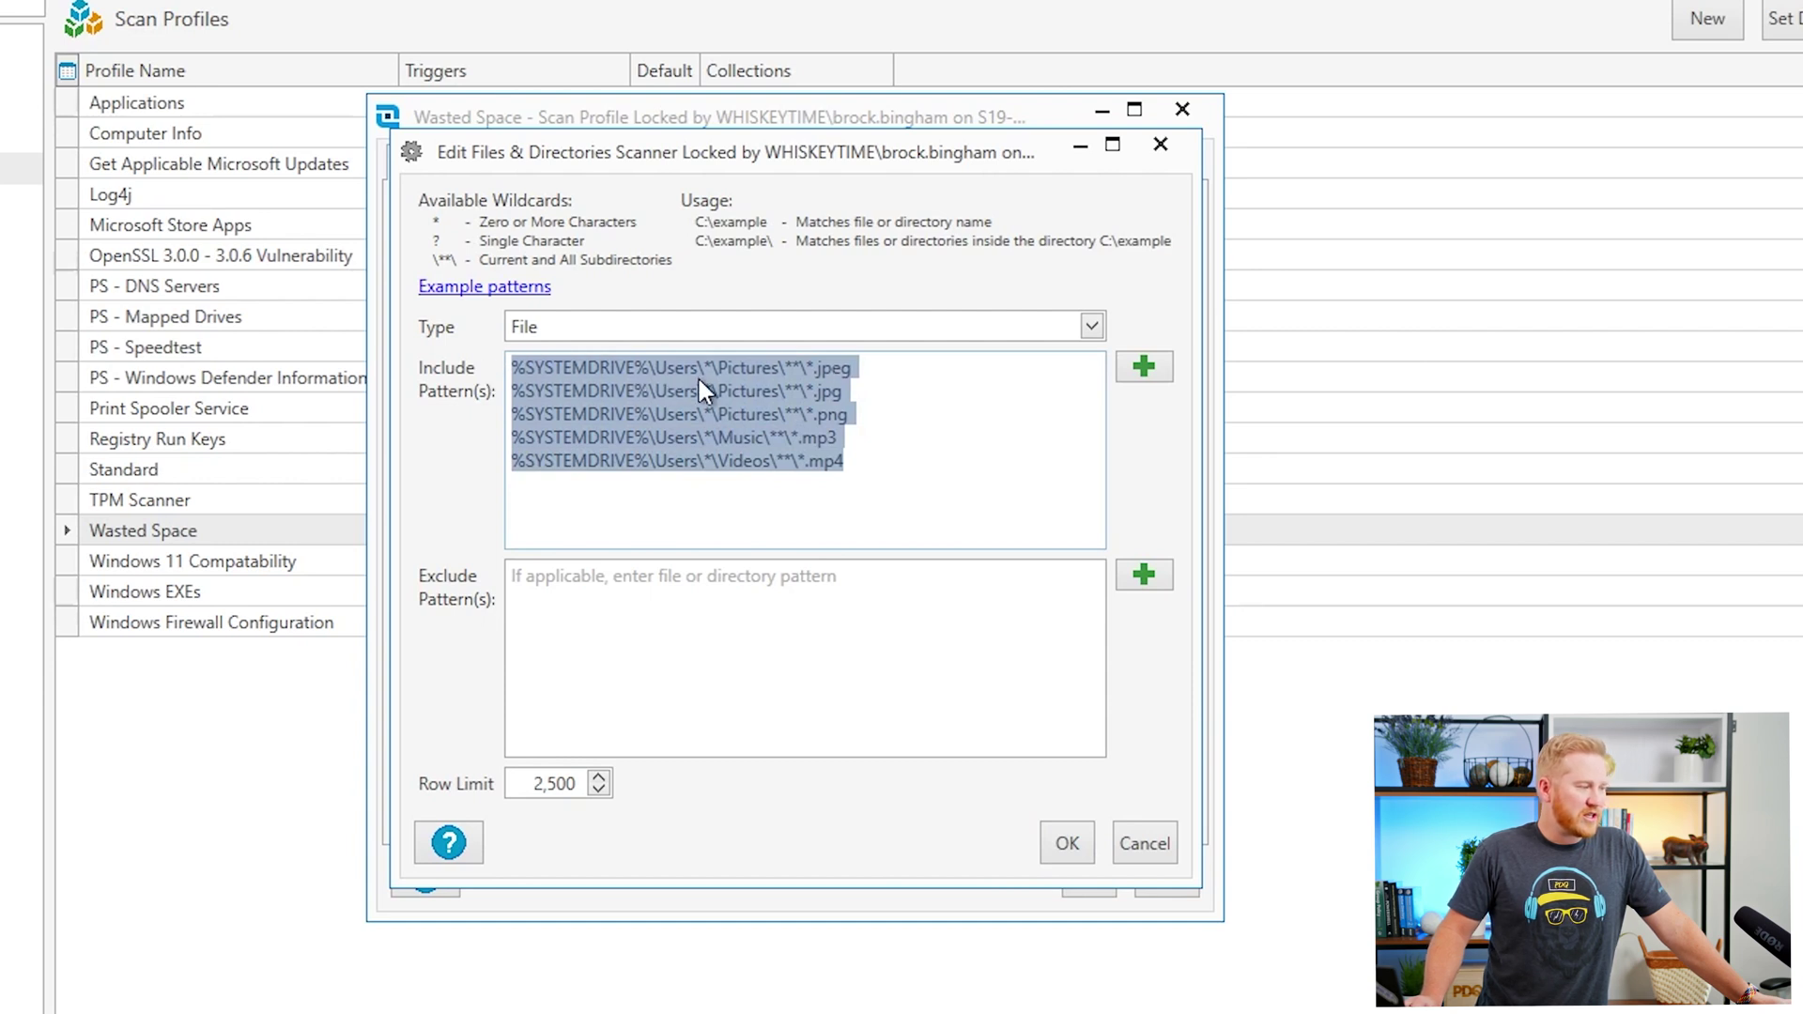
left_click(965, 408)
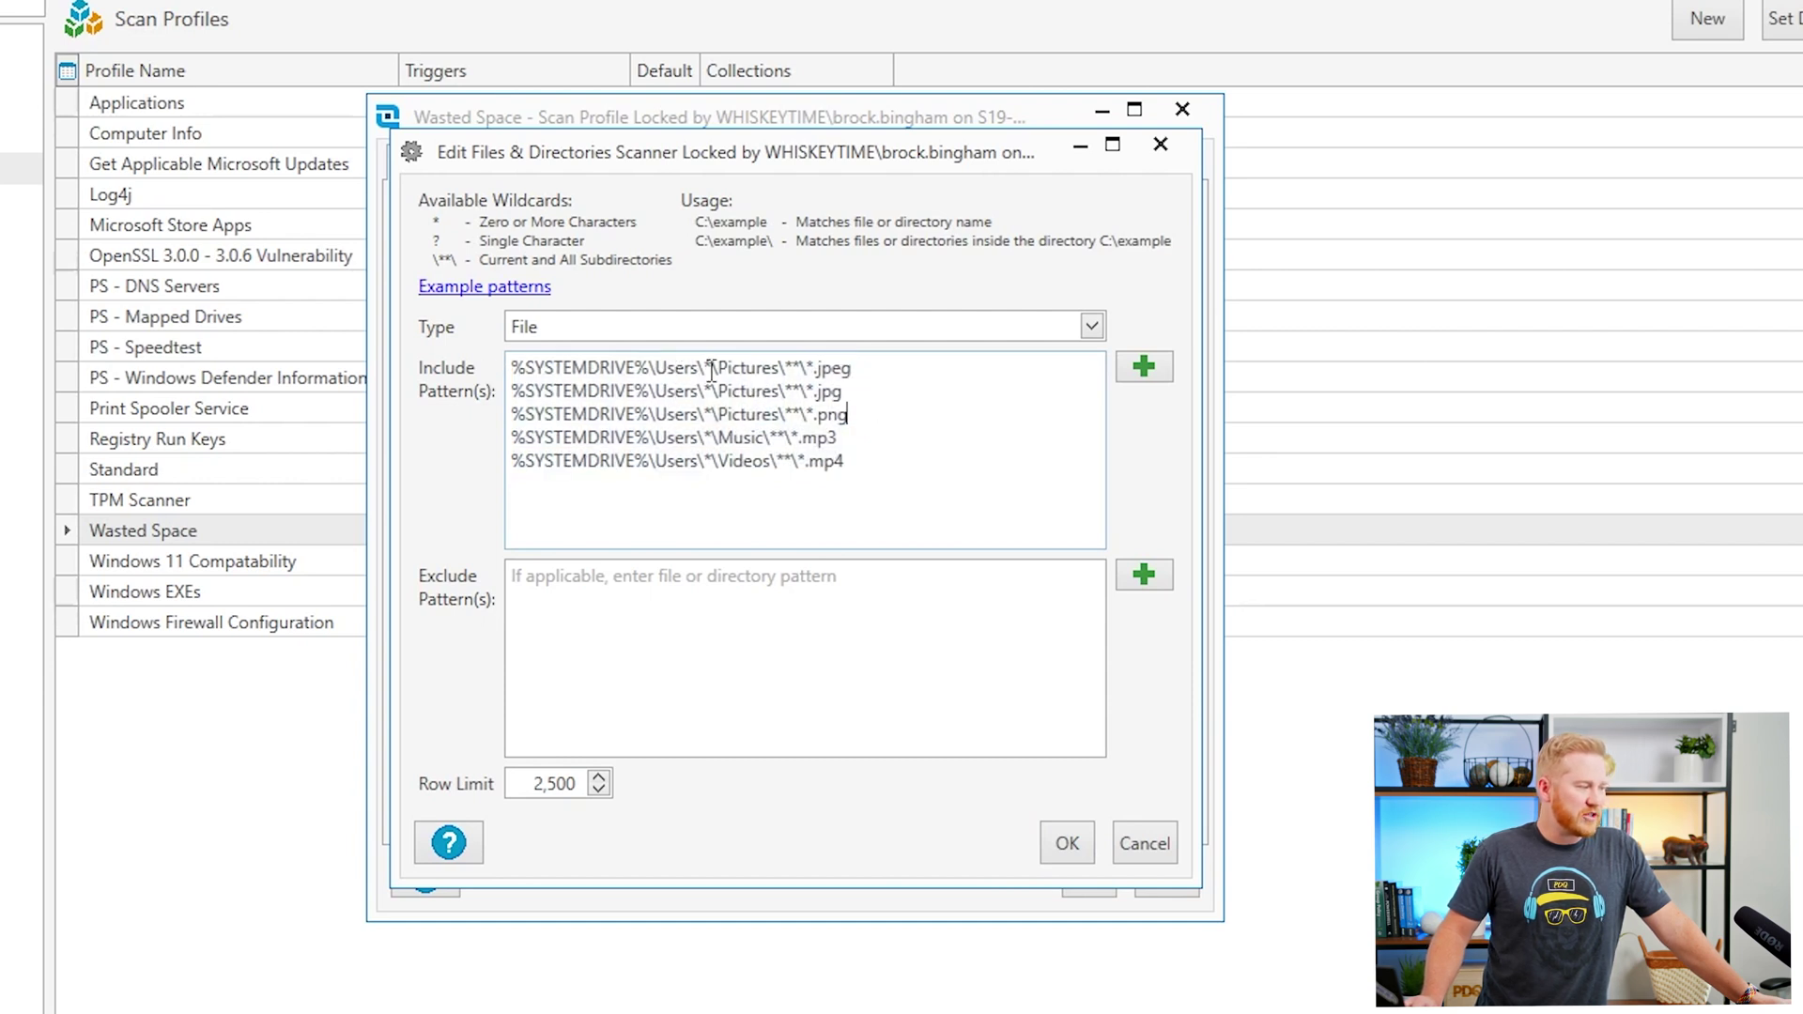
left_click_drag(718, 368, 798, 373)
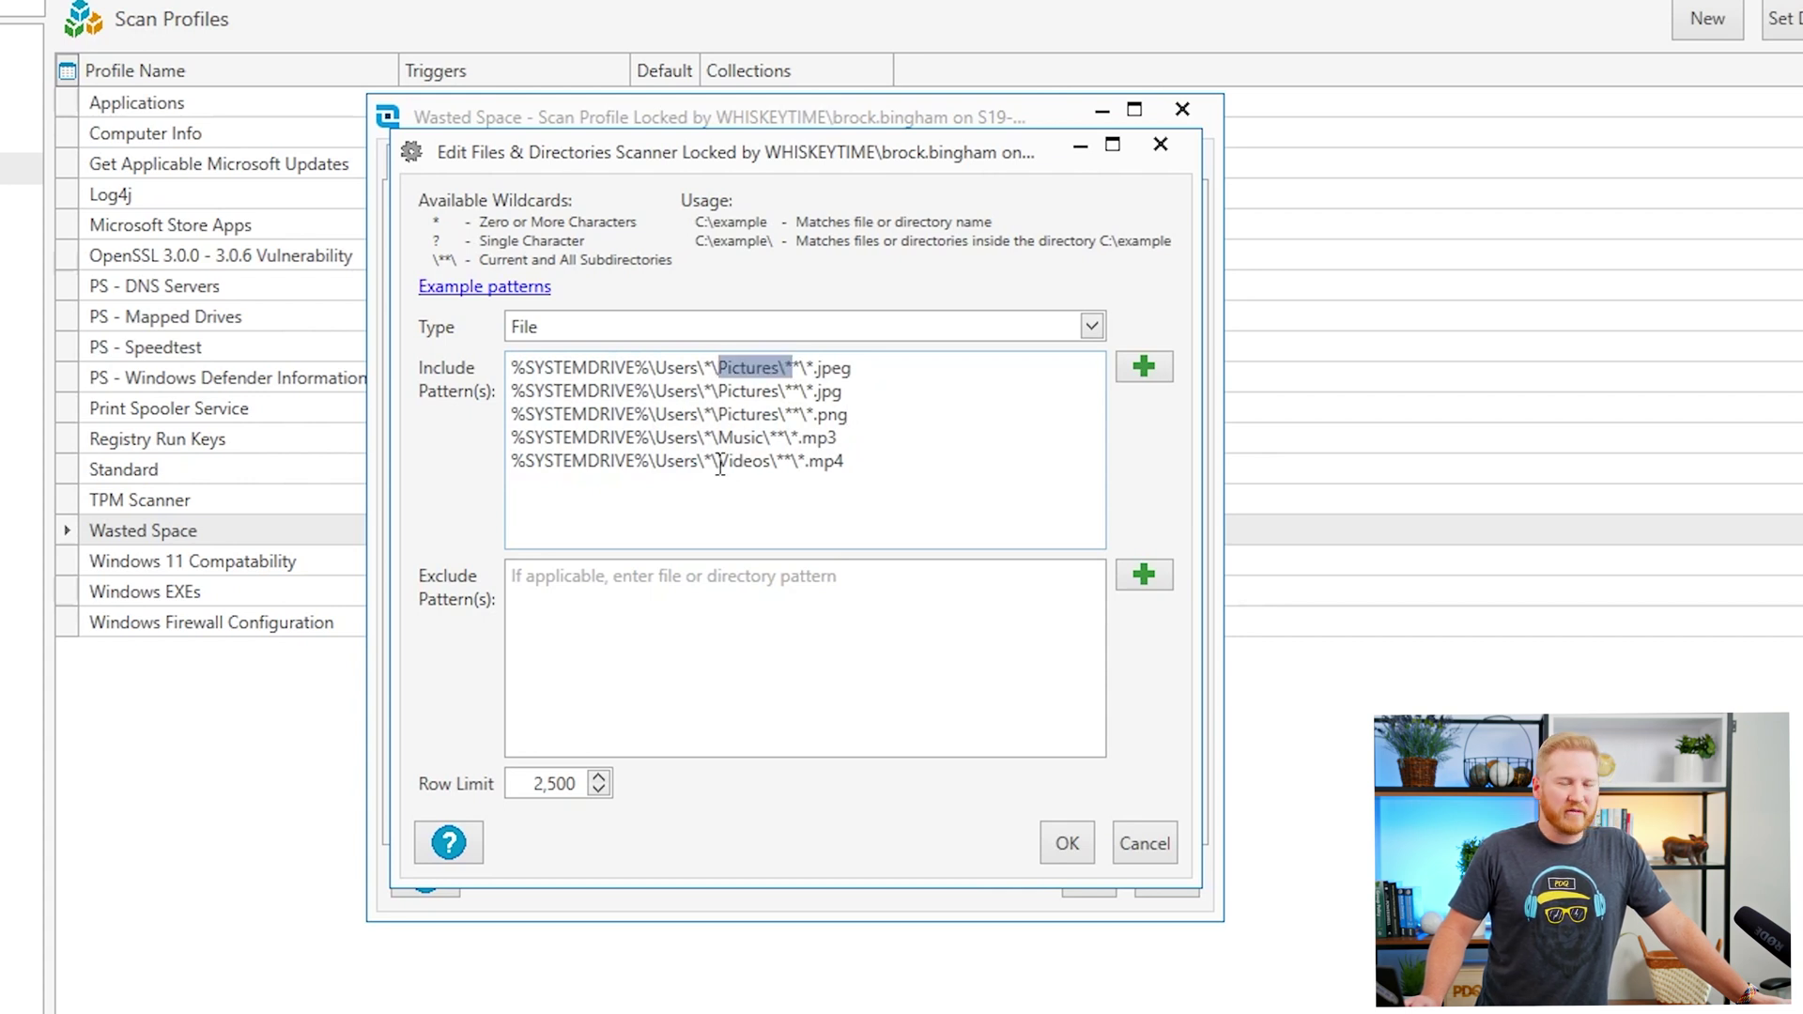
left_click(905, 415)
left_click(872, 479)
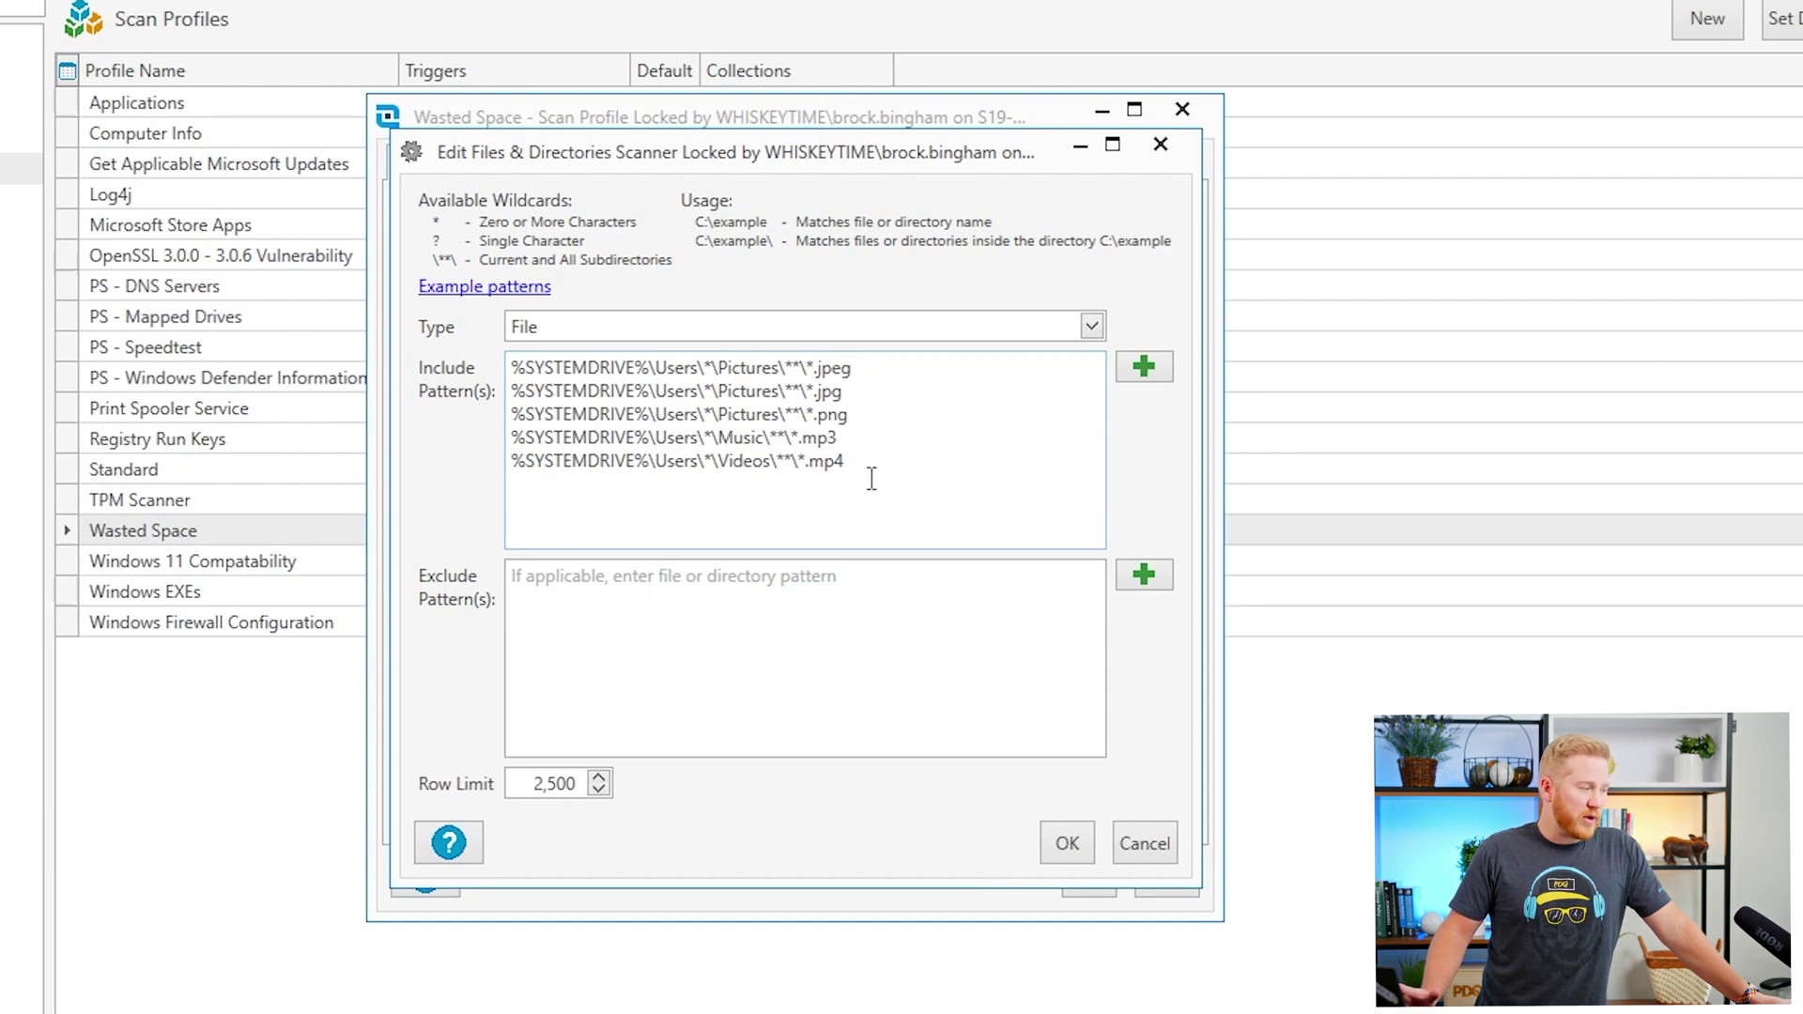
left_click(1161, 144)
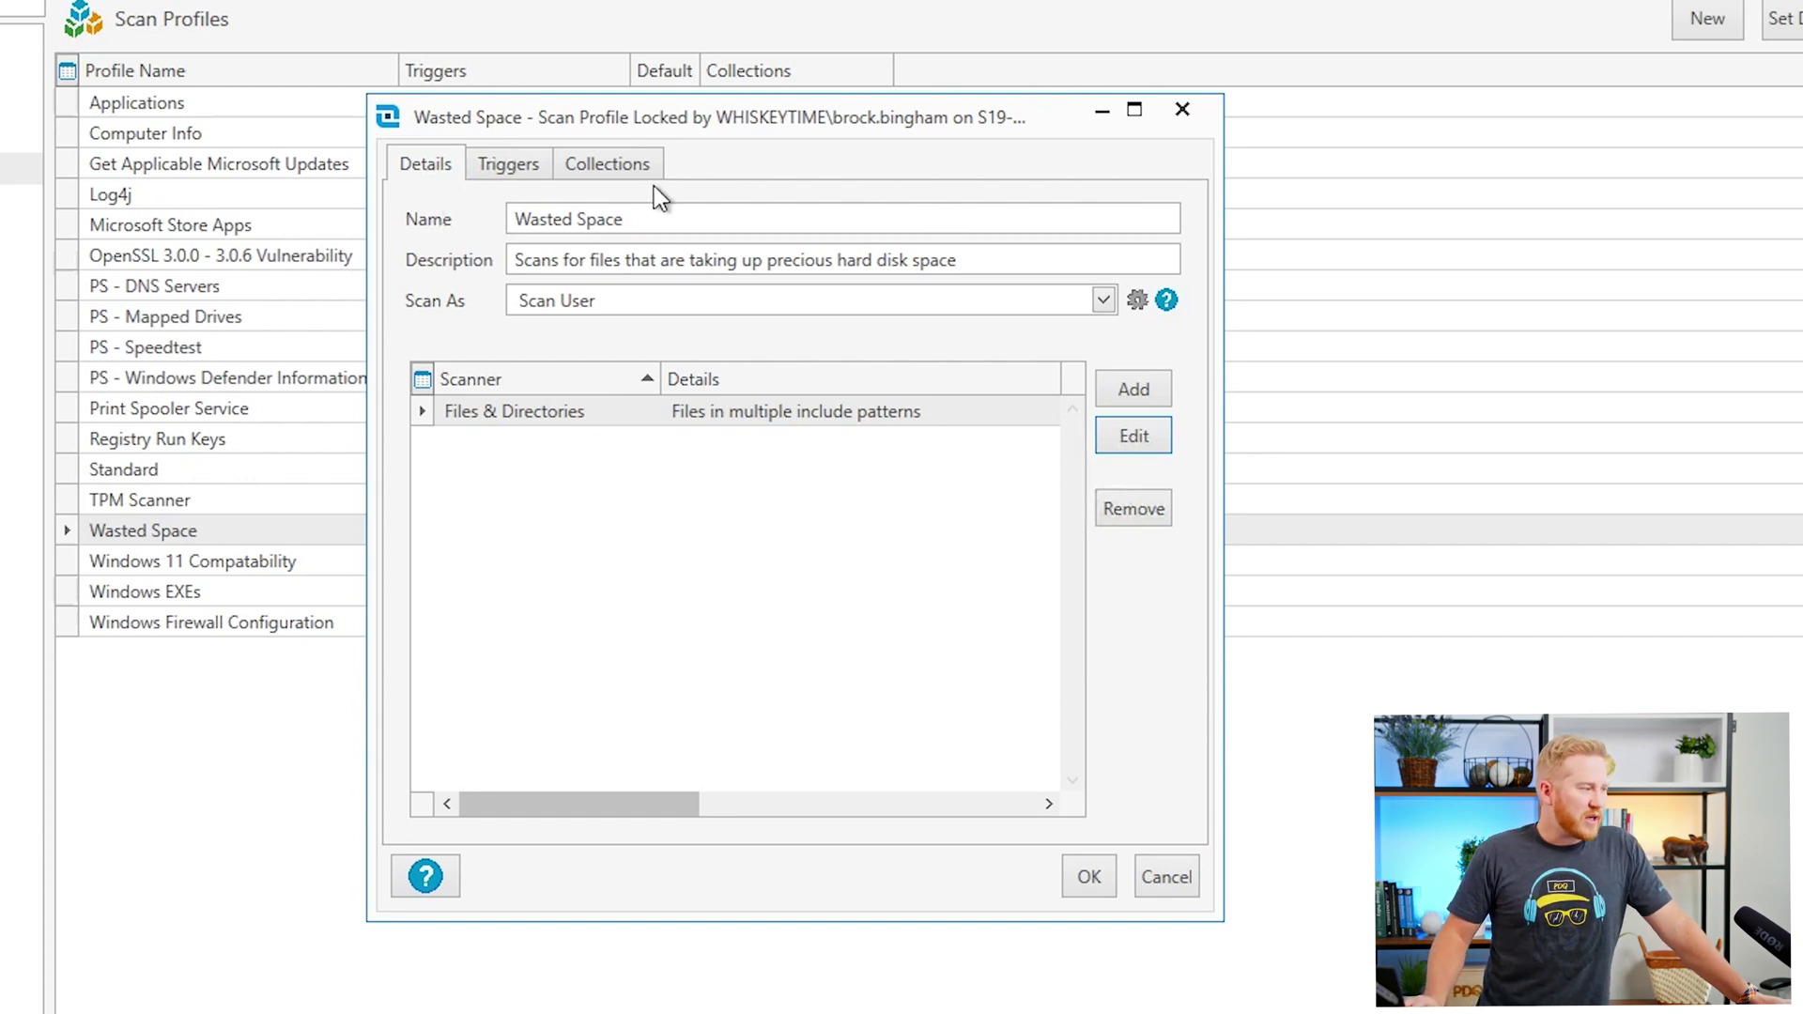
Remove the C: Low Free Space (Less Than 20%) collection from the Wasted Space profile's links.
left_click(639, 168)
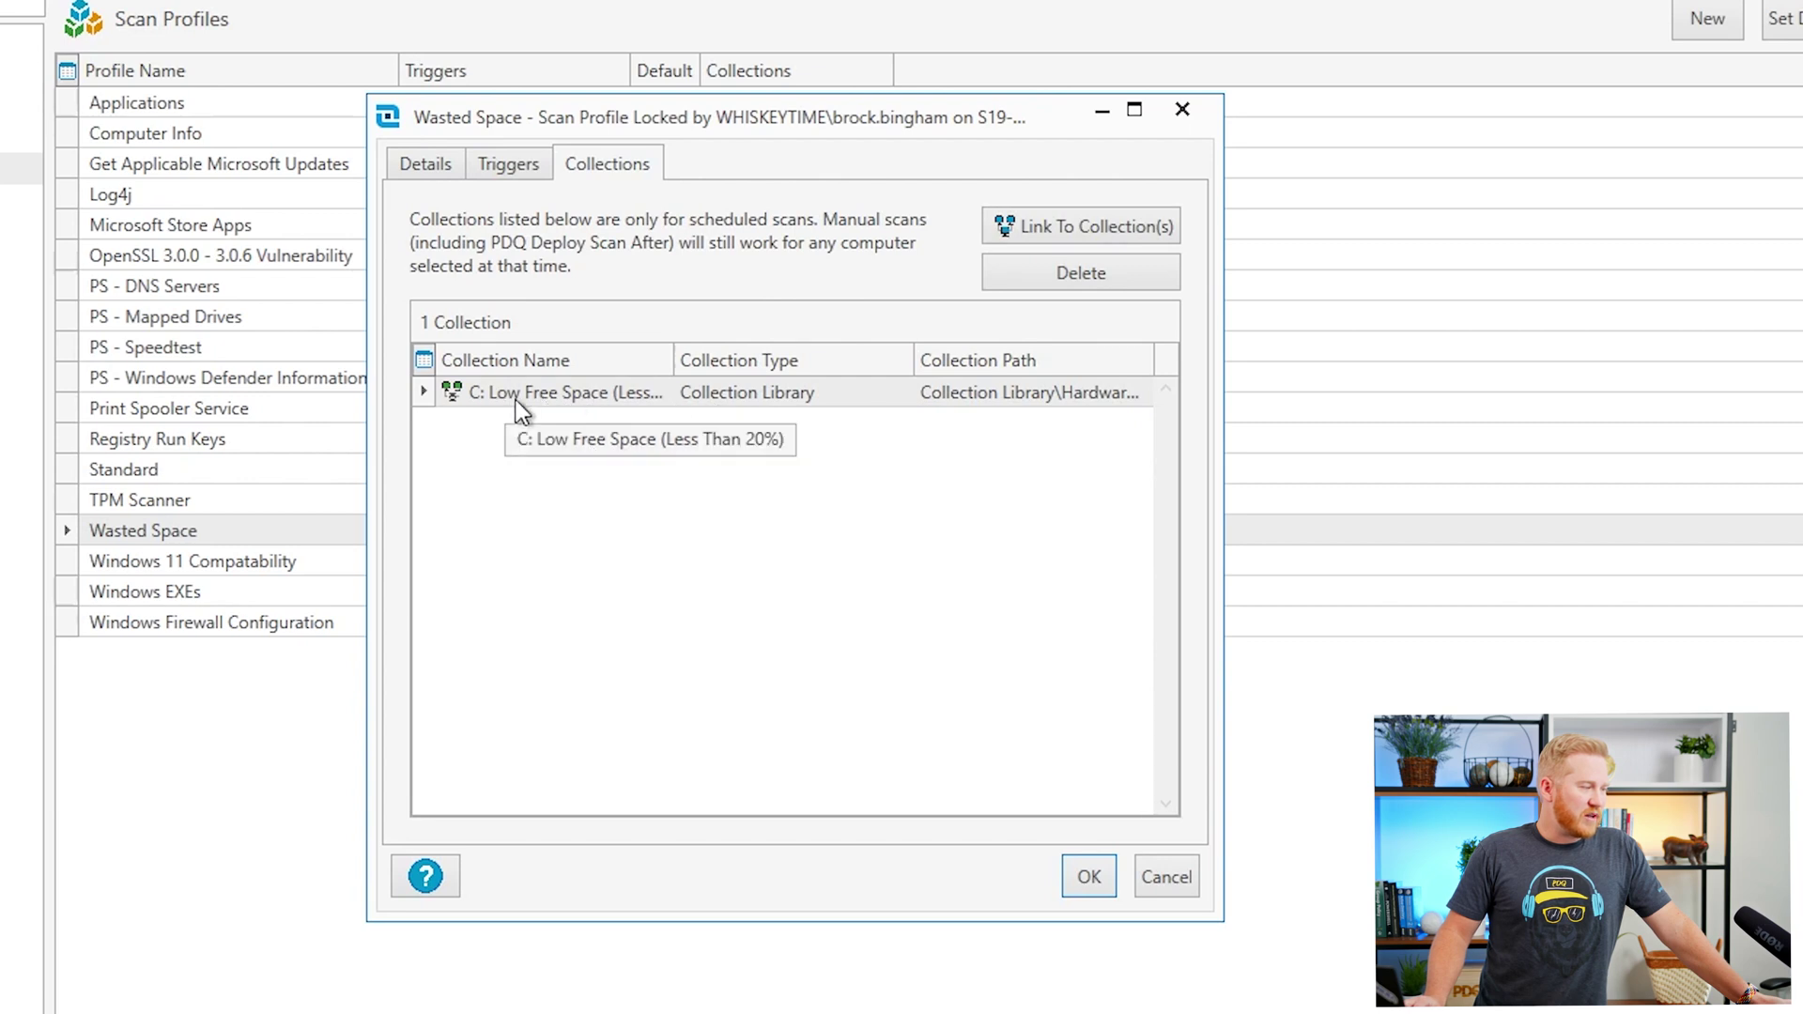
left_click(1084, 285)
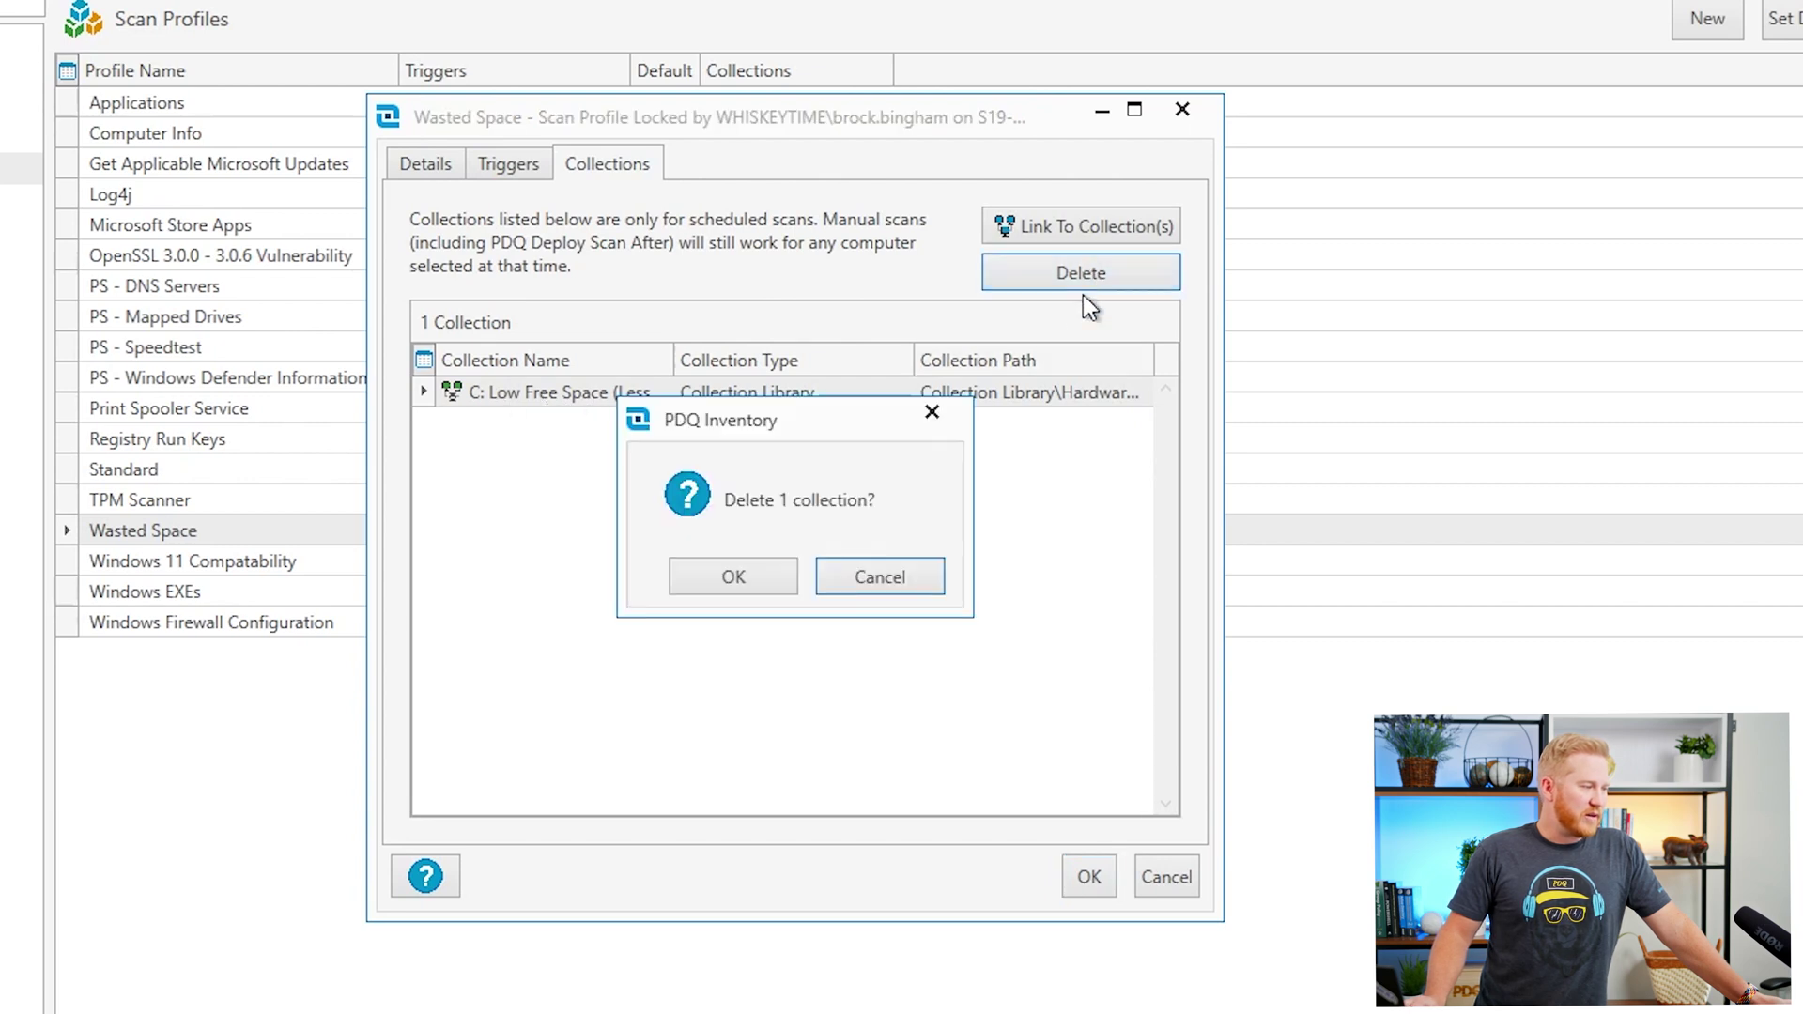
left_click(757, 581)
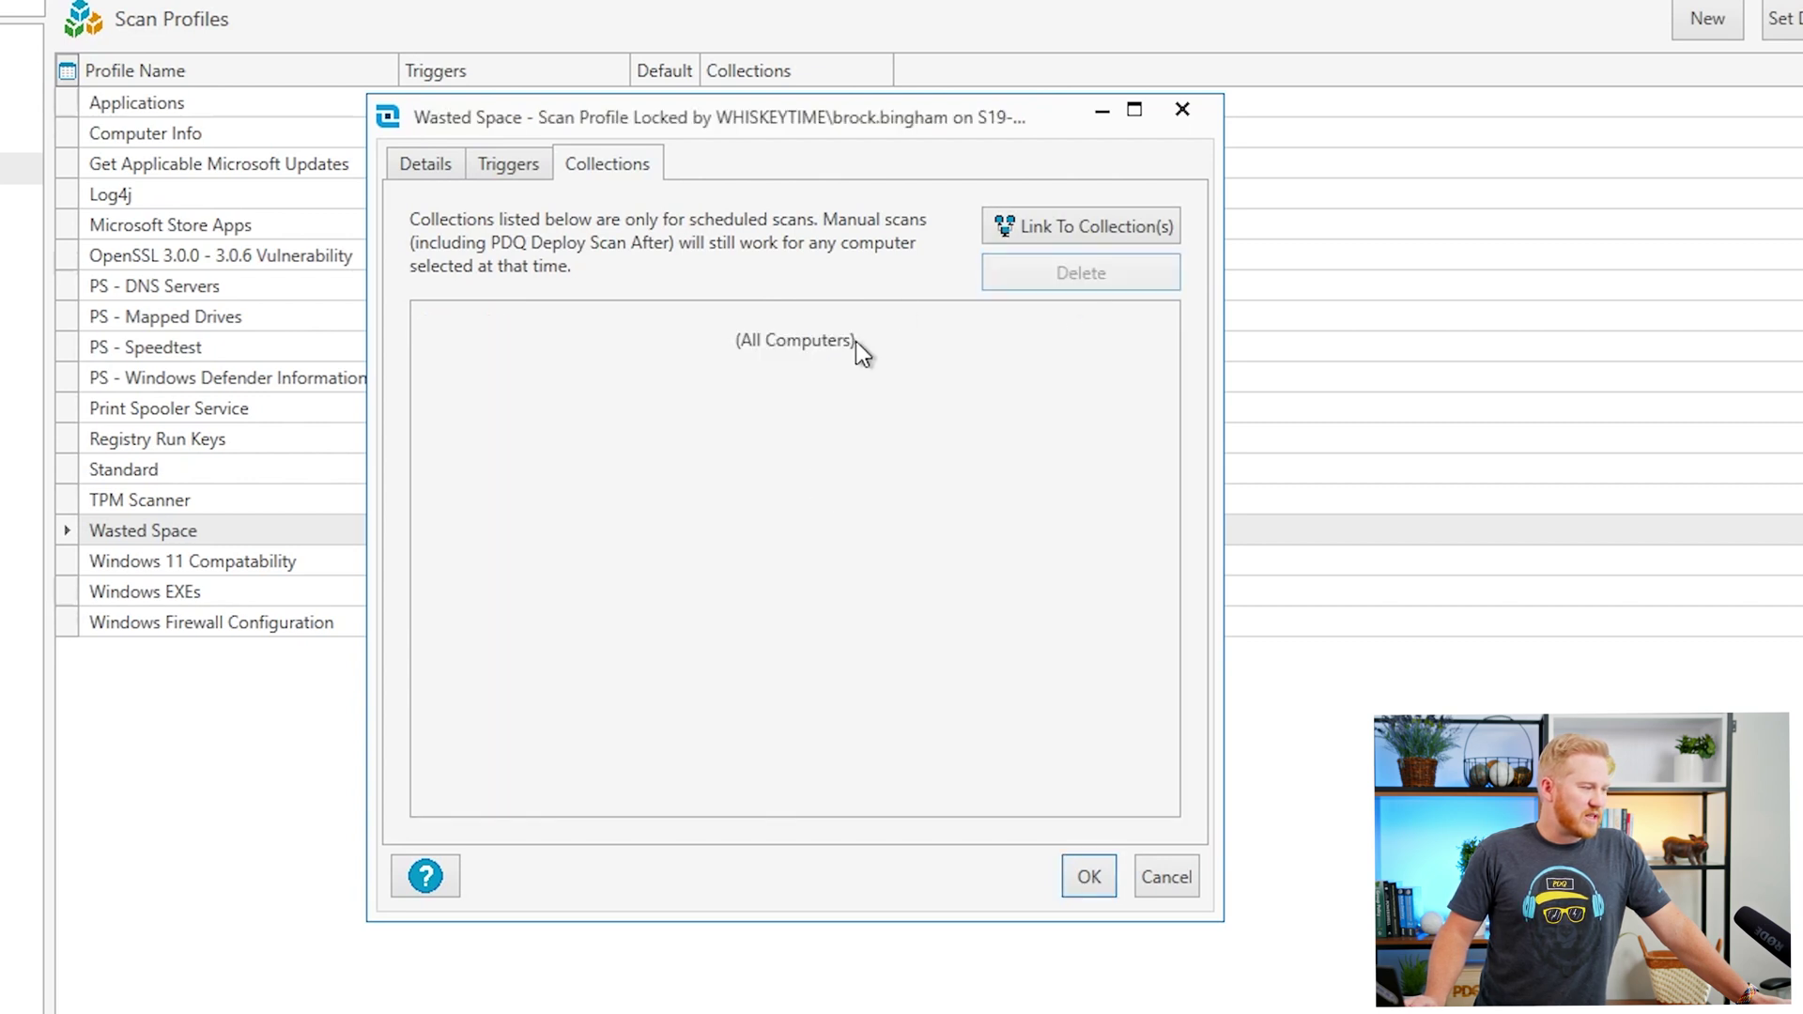
left_click(1095, 235)
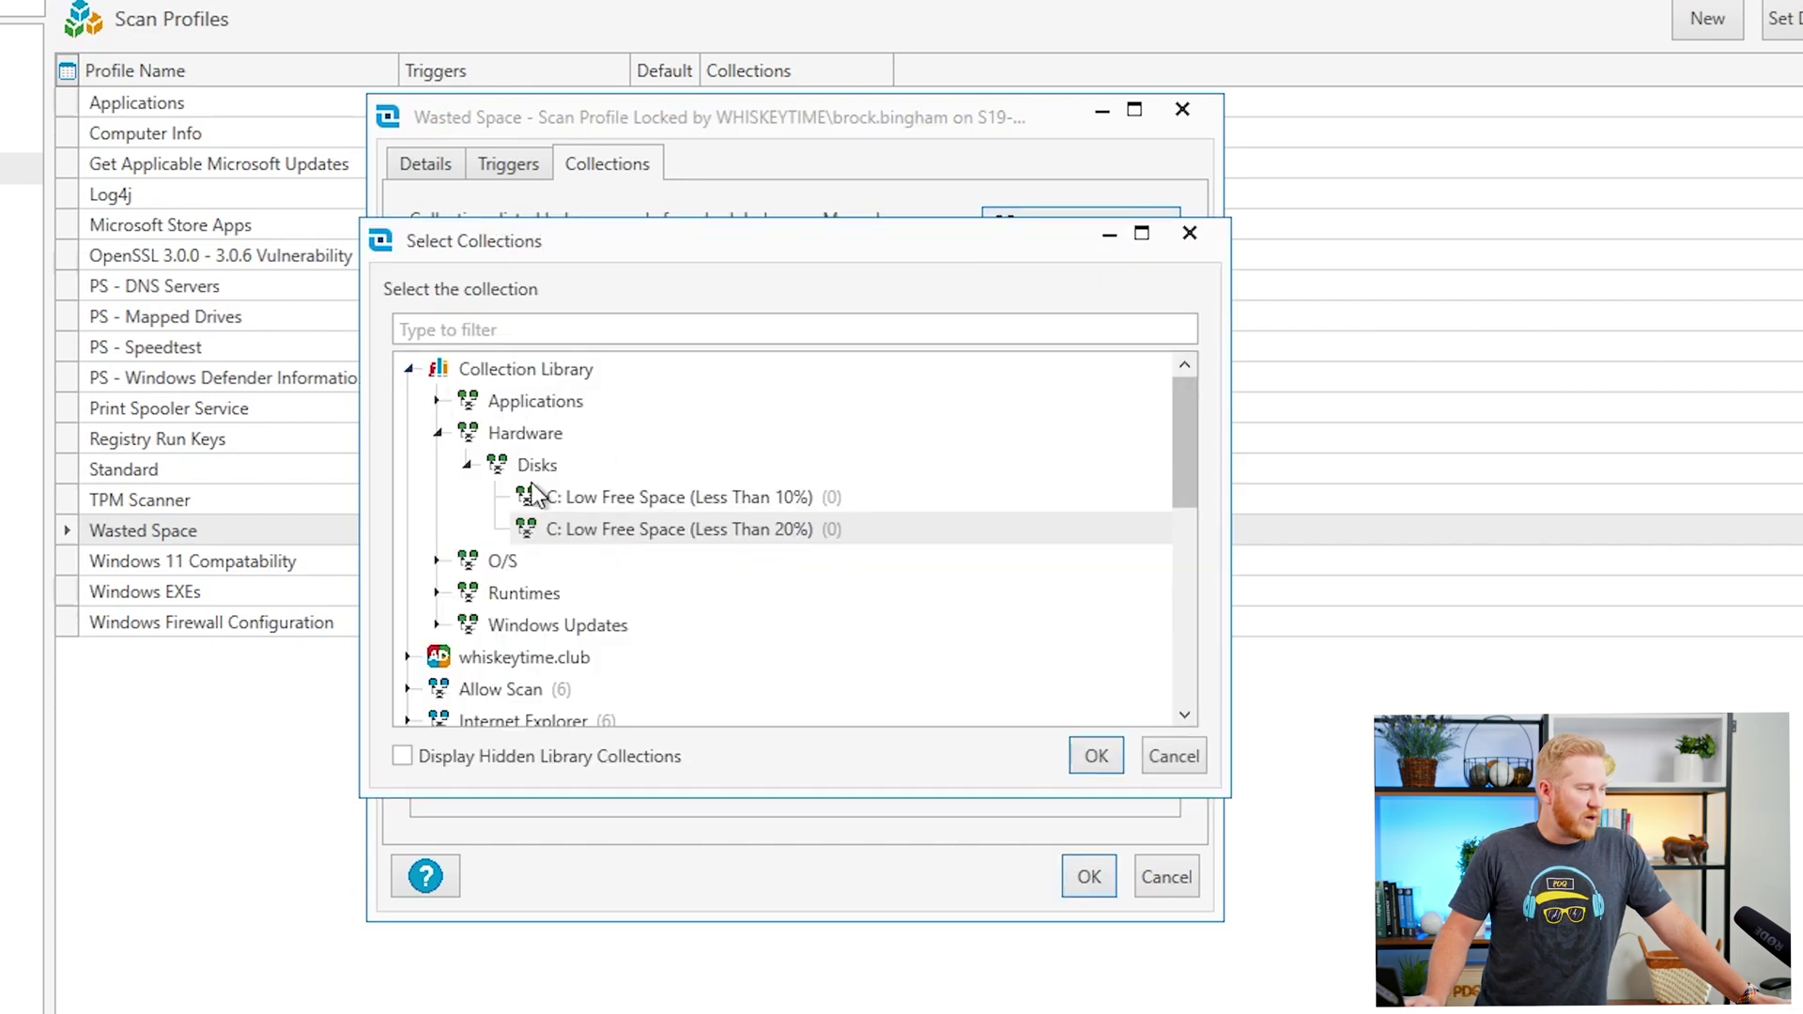
Link the Wasted Space profile to the C: Low Free Space (Less Than 10%) collection.
left_click(691, 495)
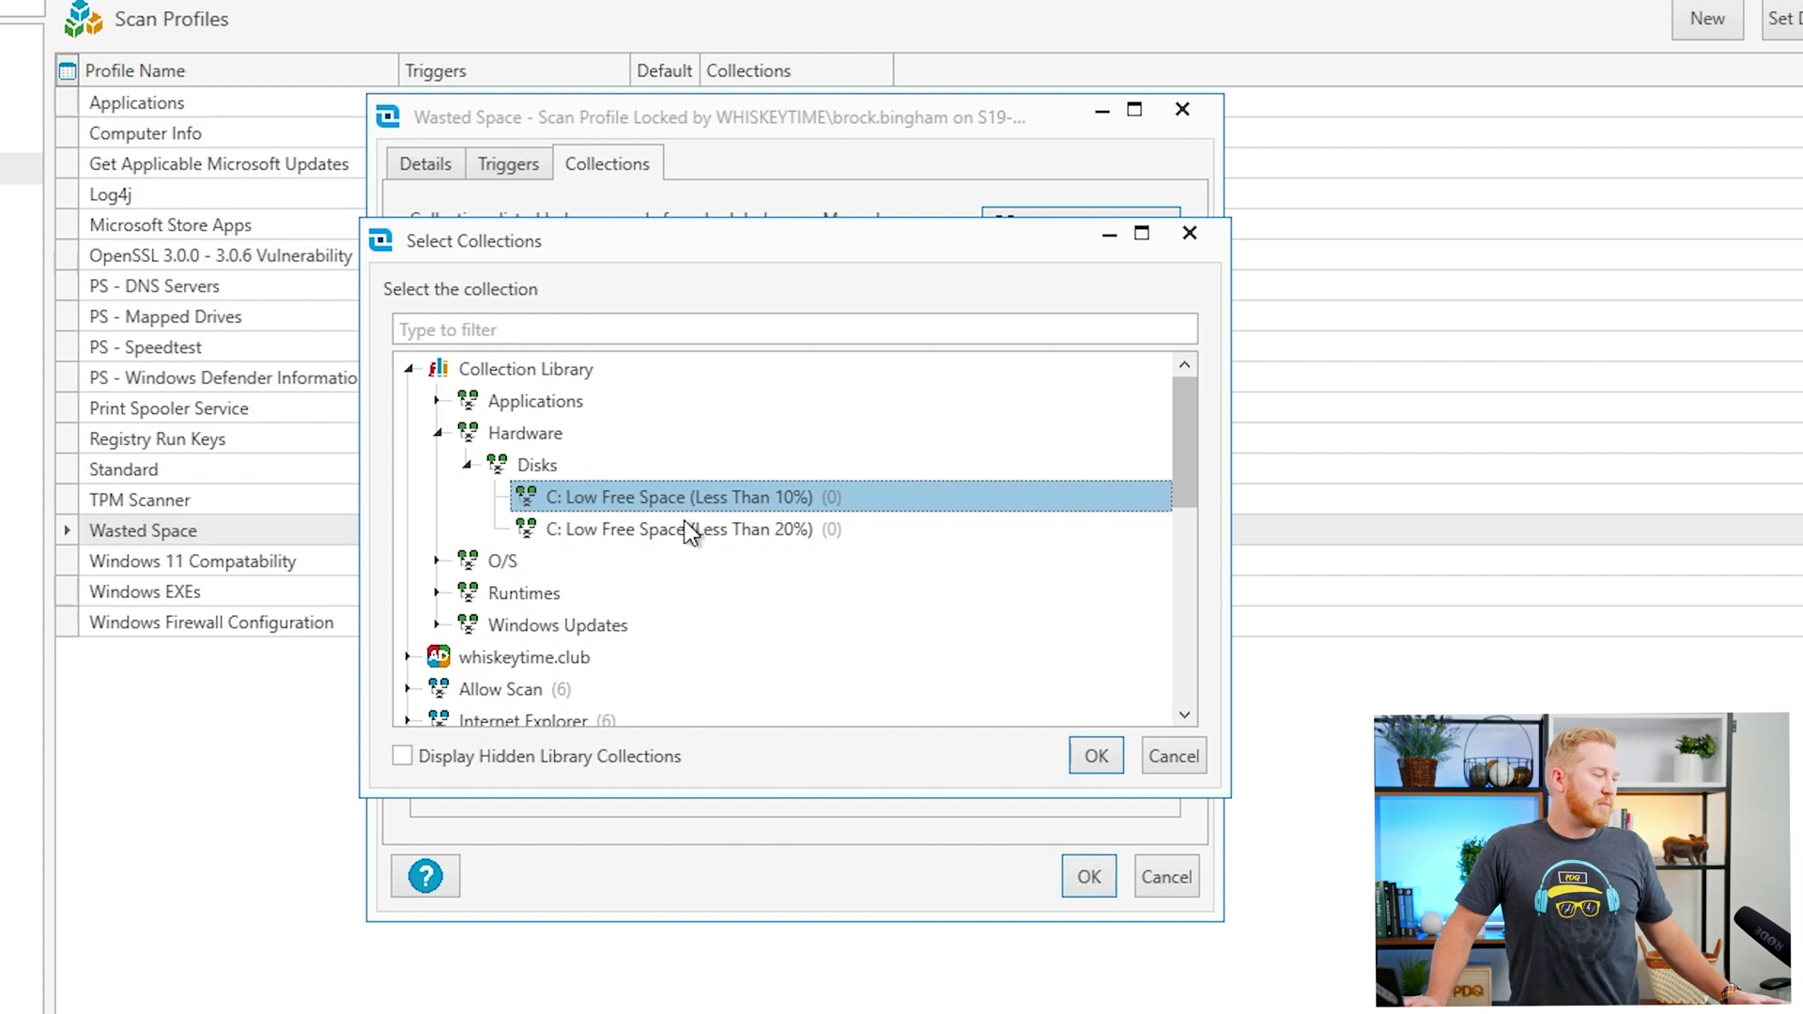
left_click(740, 531)
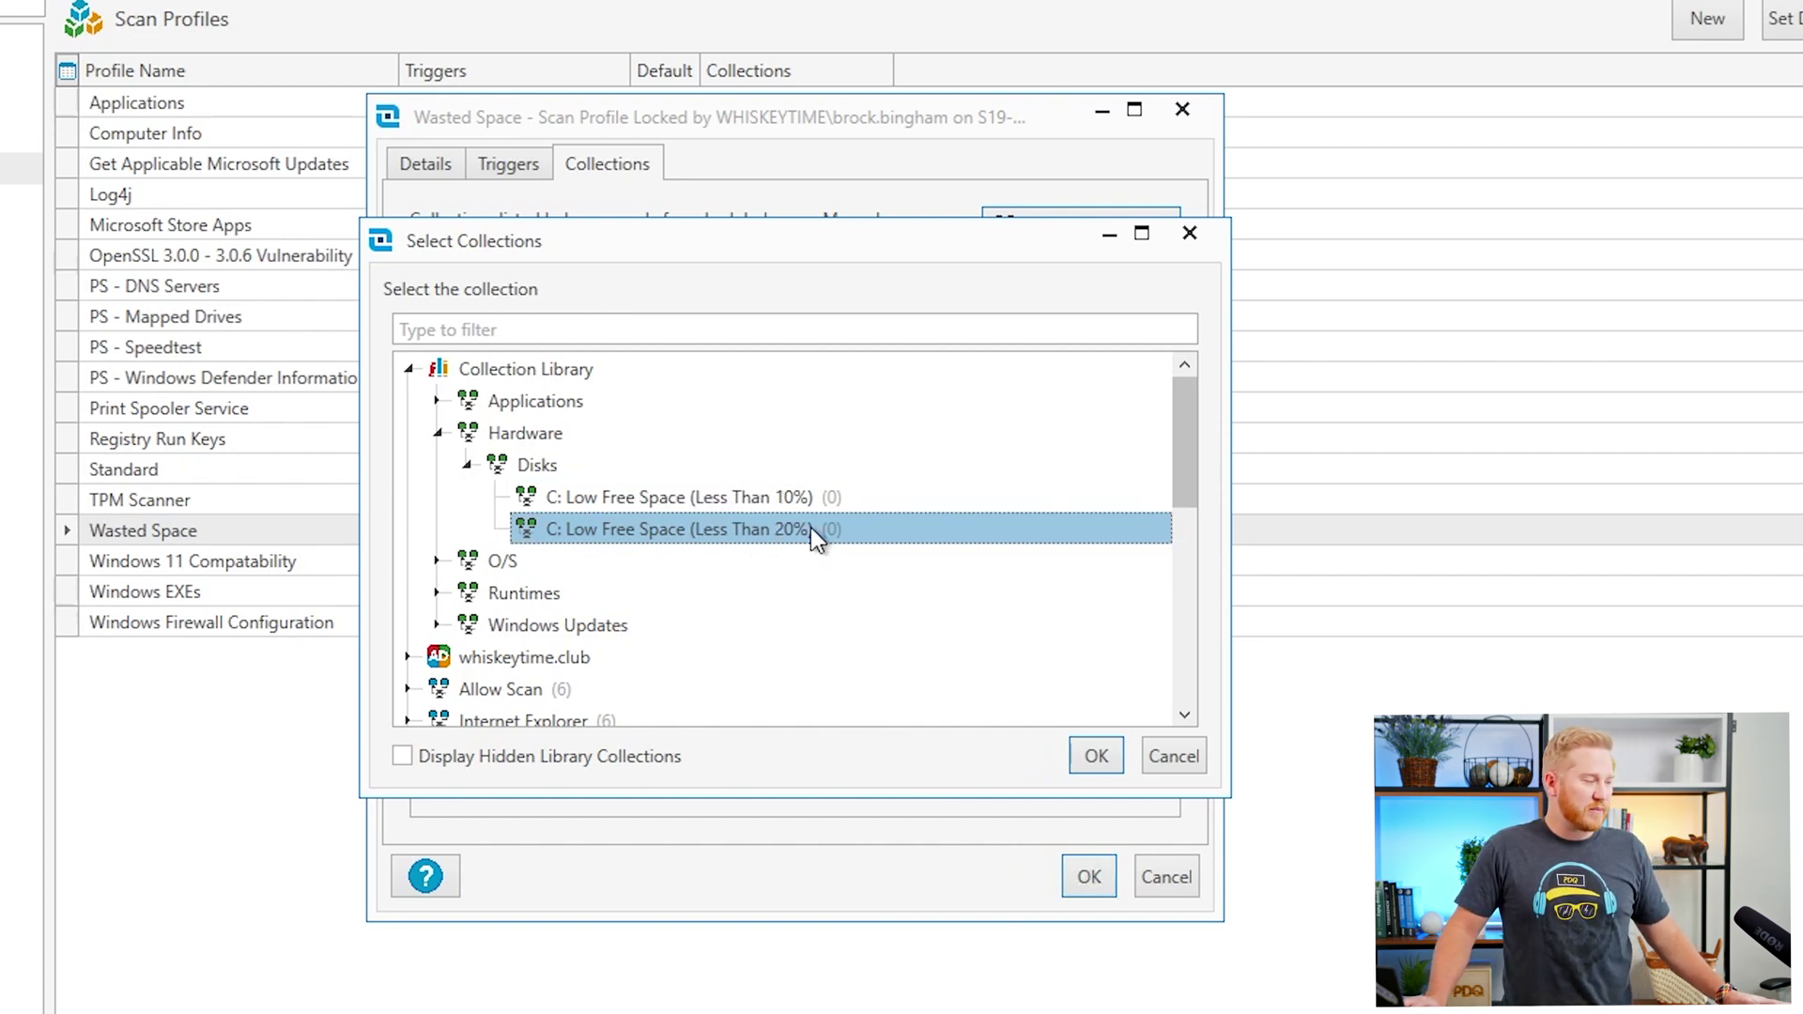
left_click(723, 500)
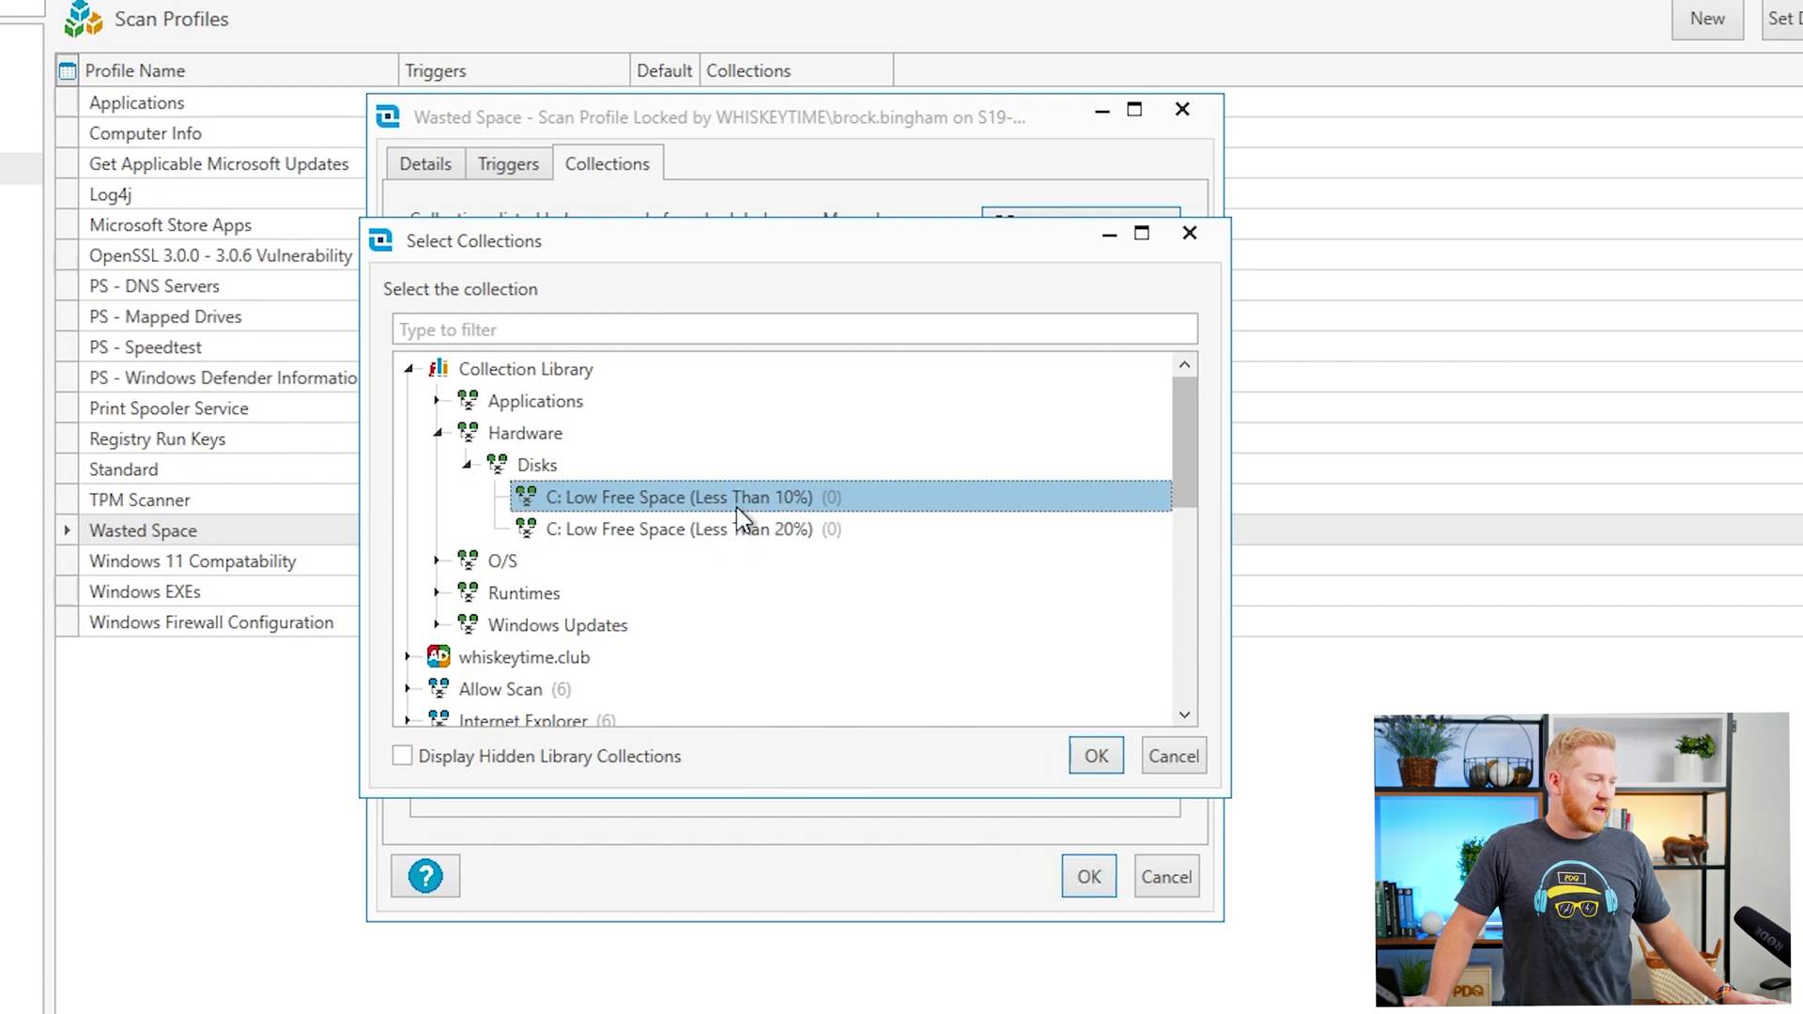
left_click(1097, 757)
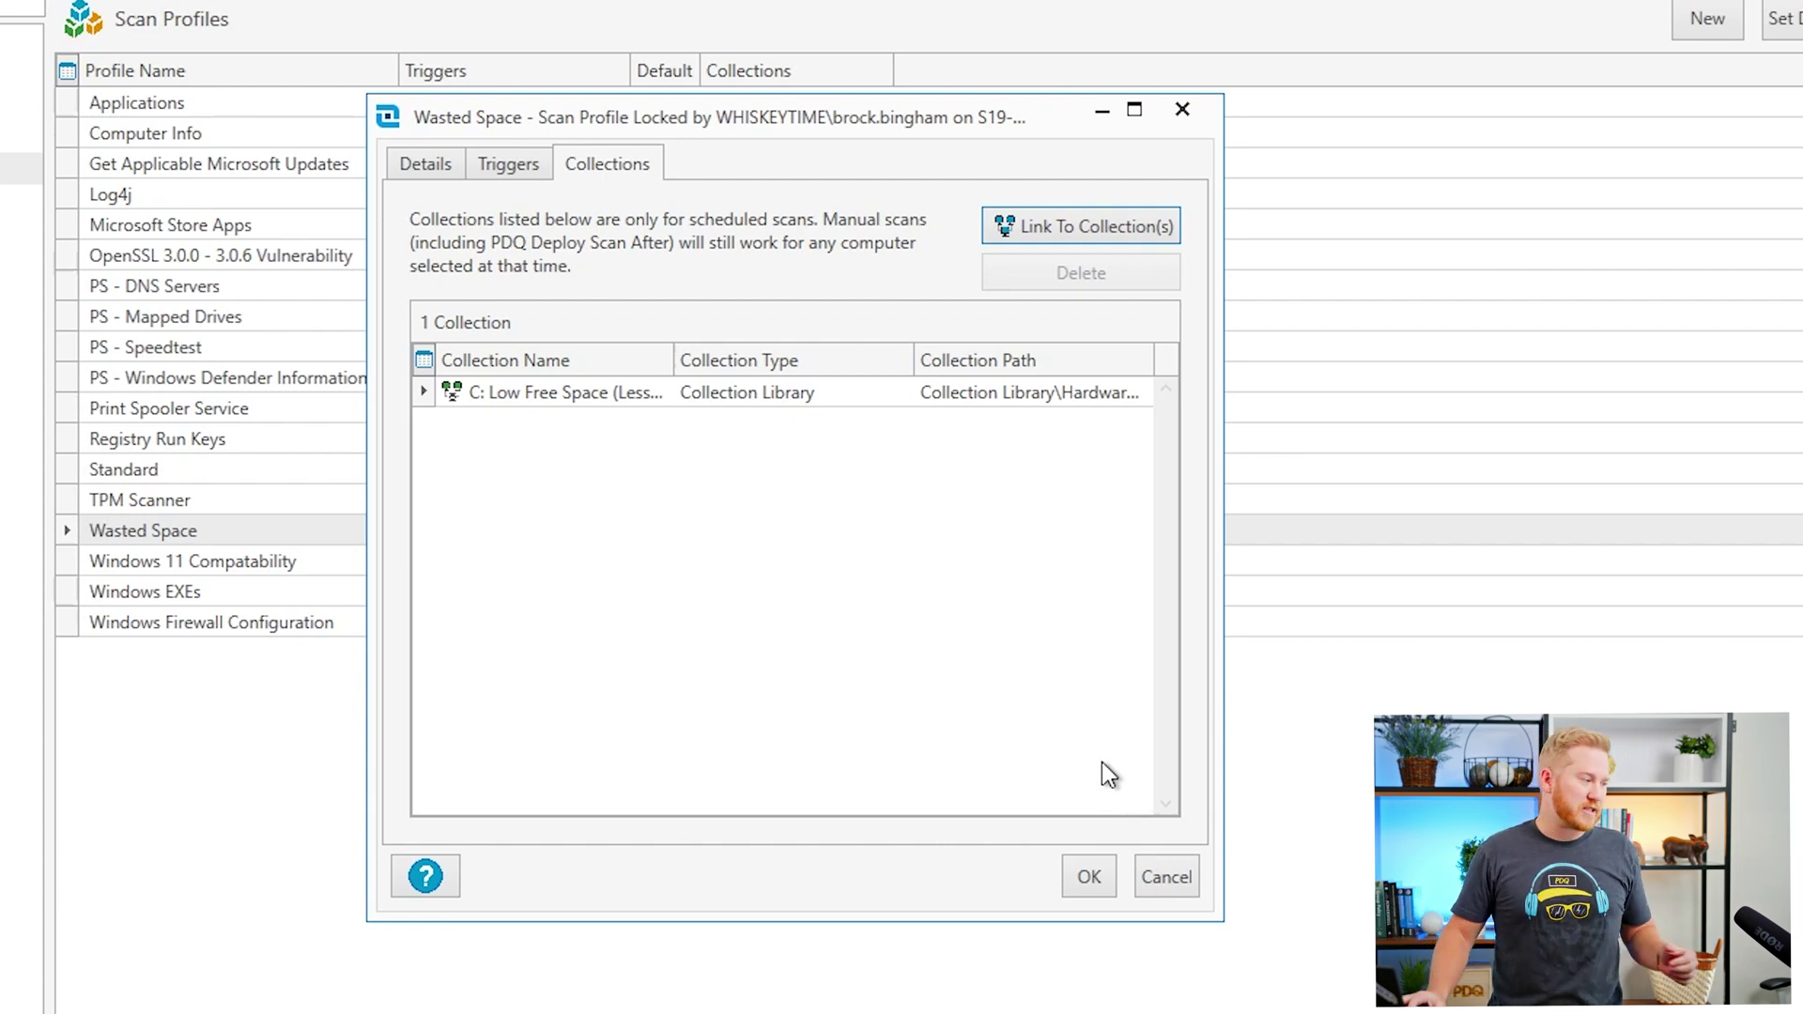
Save the Wasted Space profile and display the six online computers under All Computers.
key("Return")
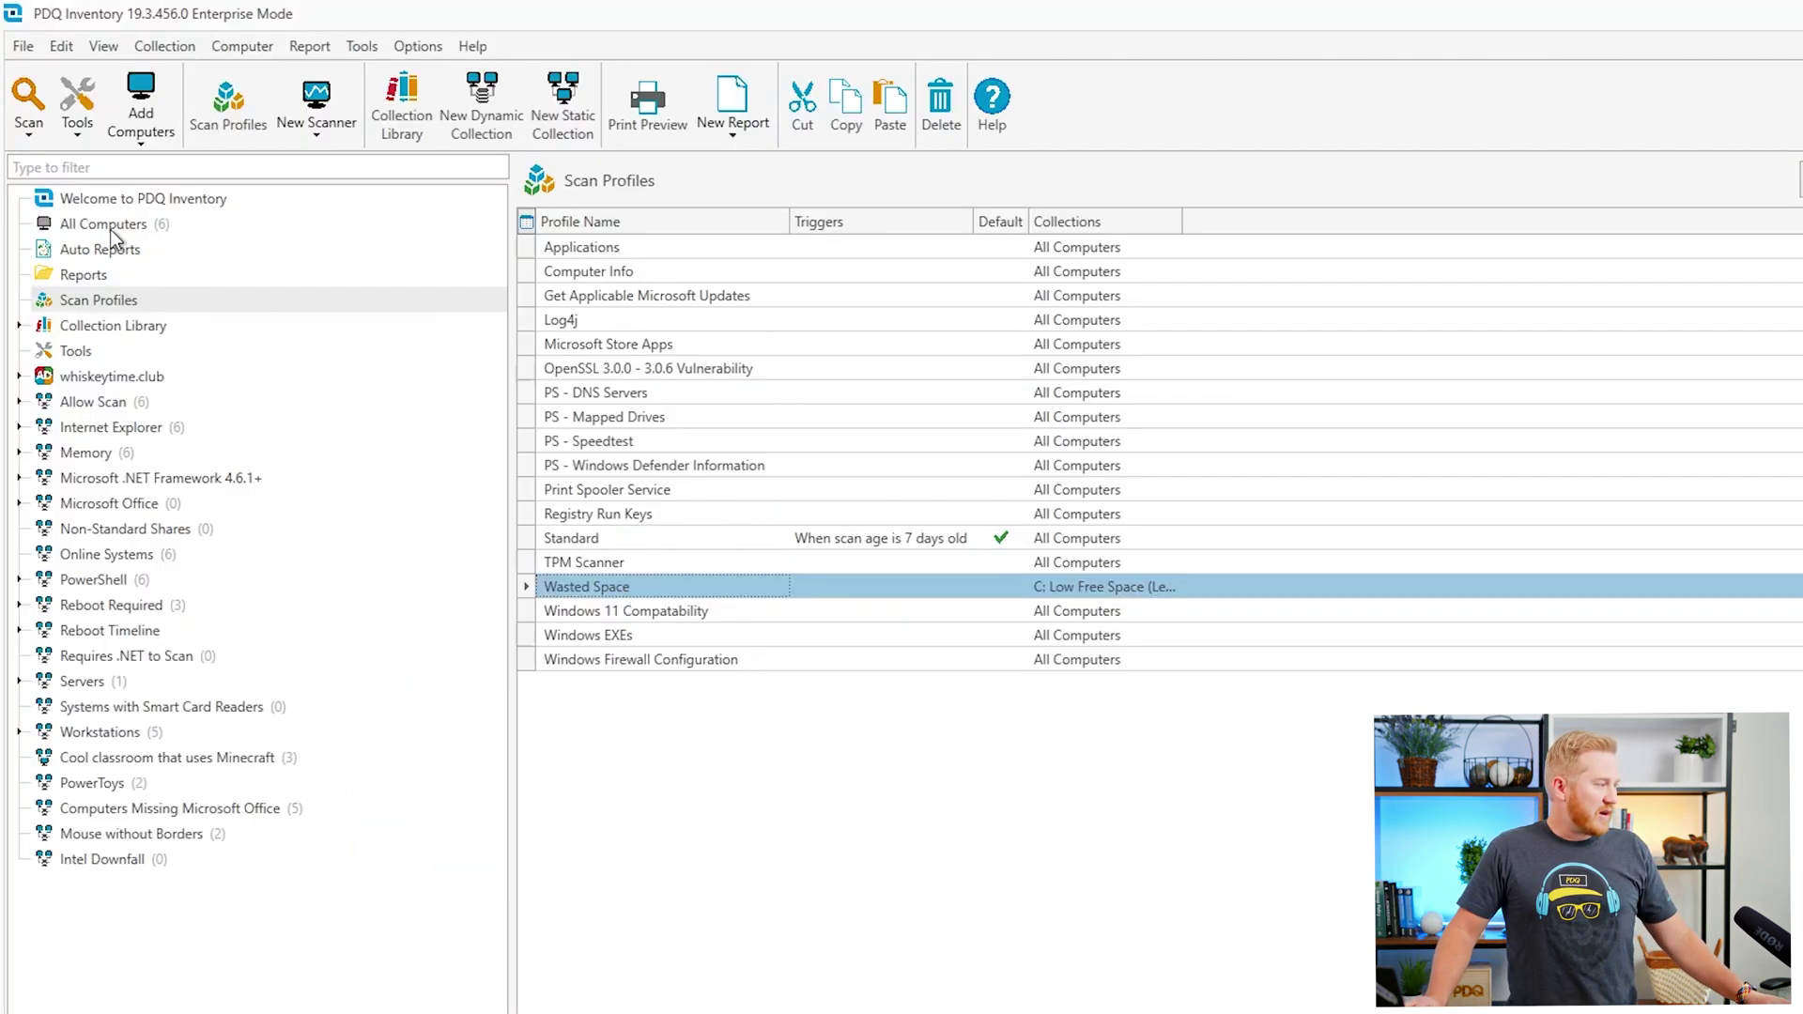
left_click(115, 232)
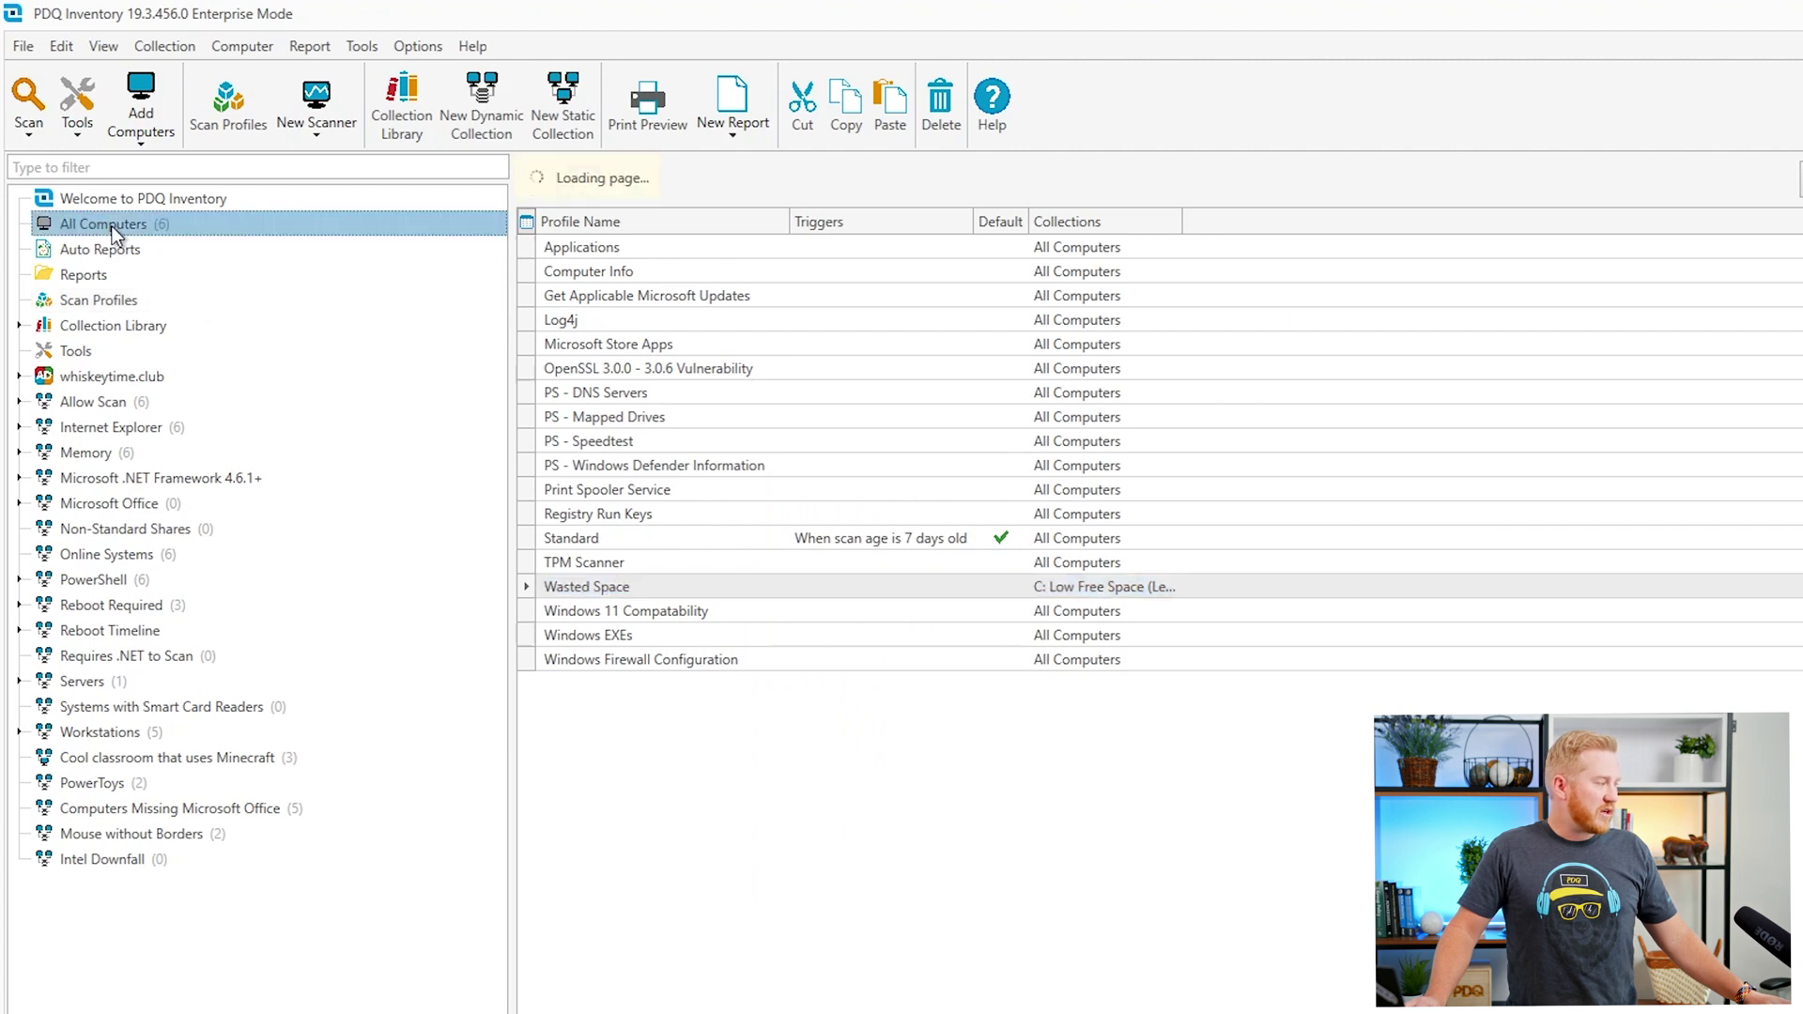
right_click(123, 225)
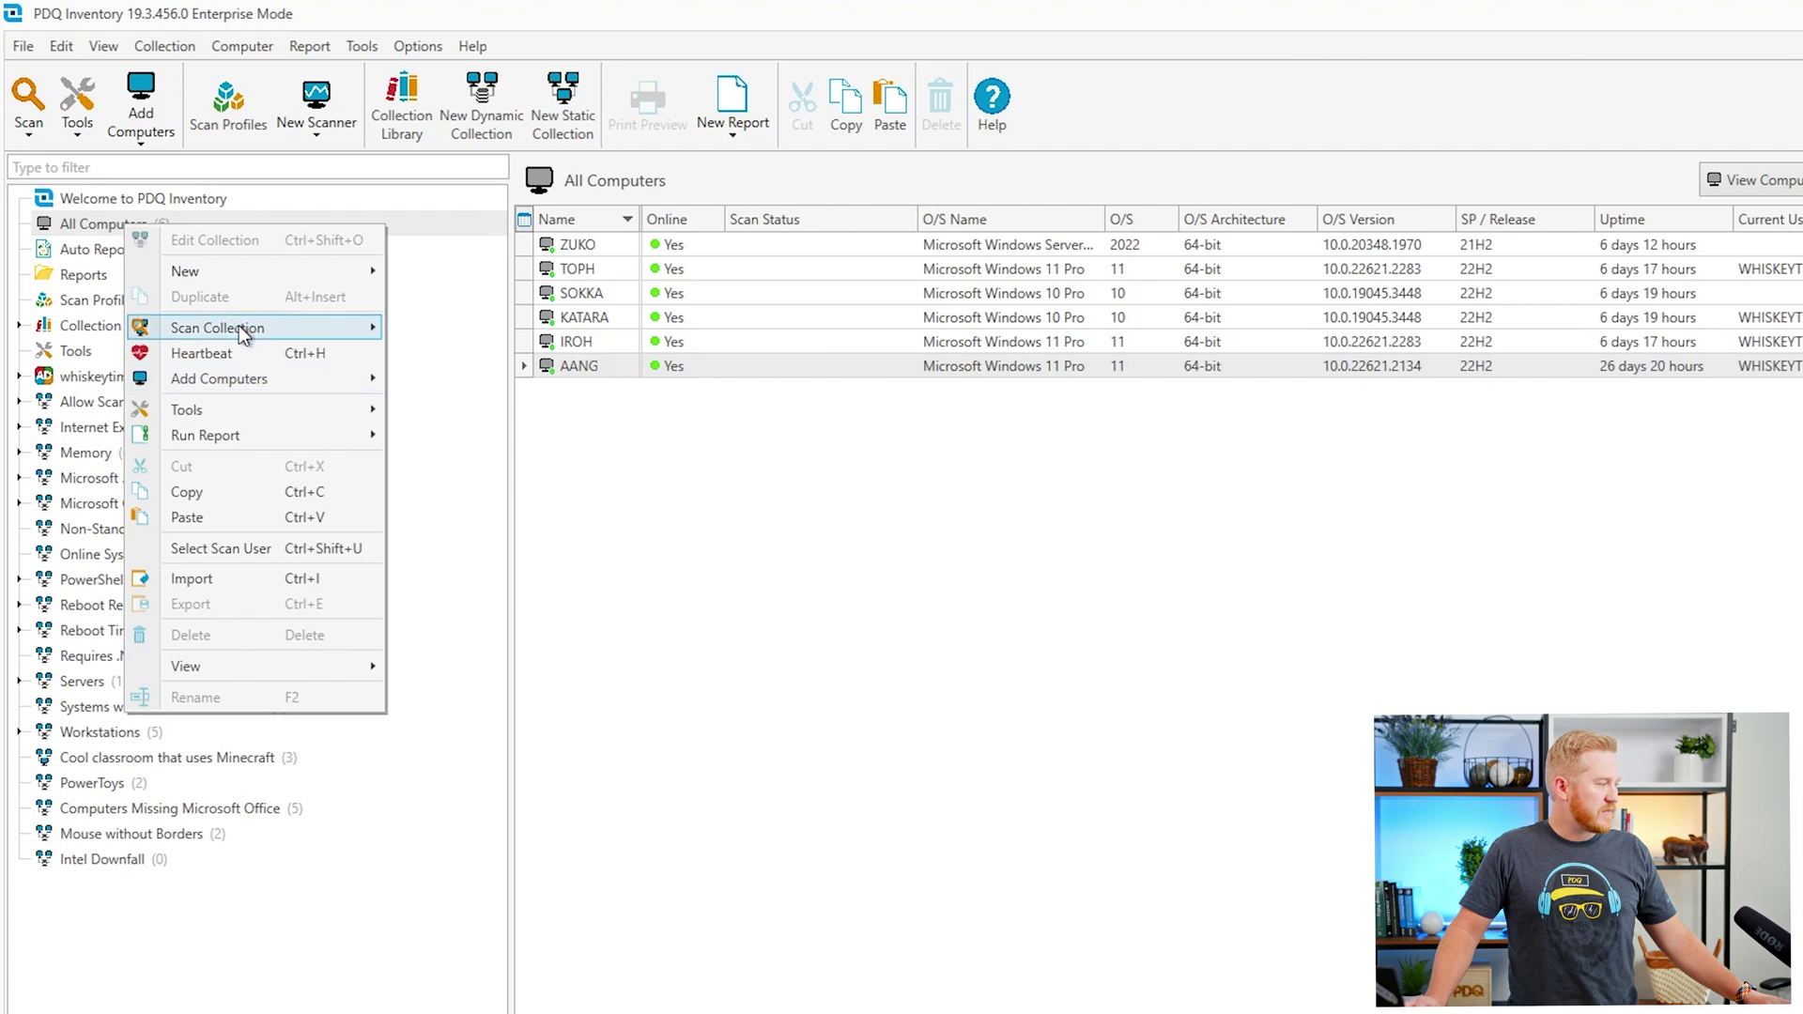
mouse_move(242, 333)
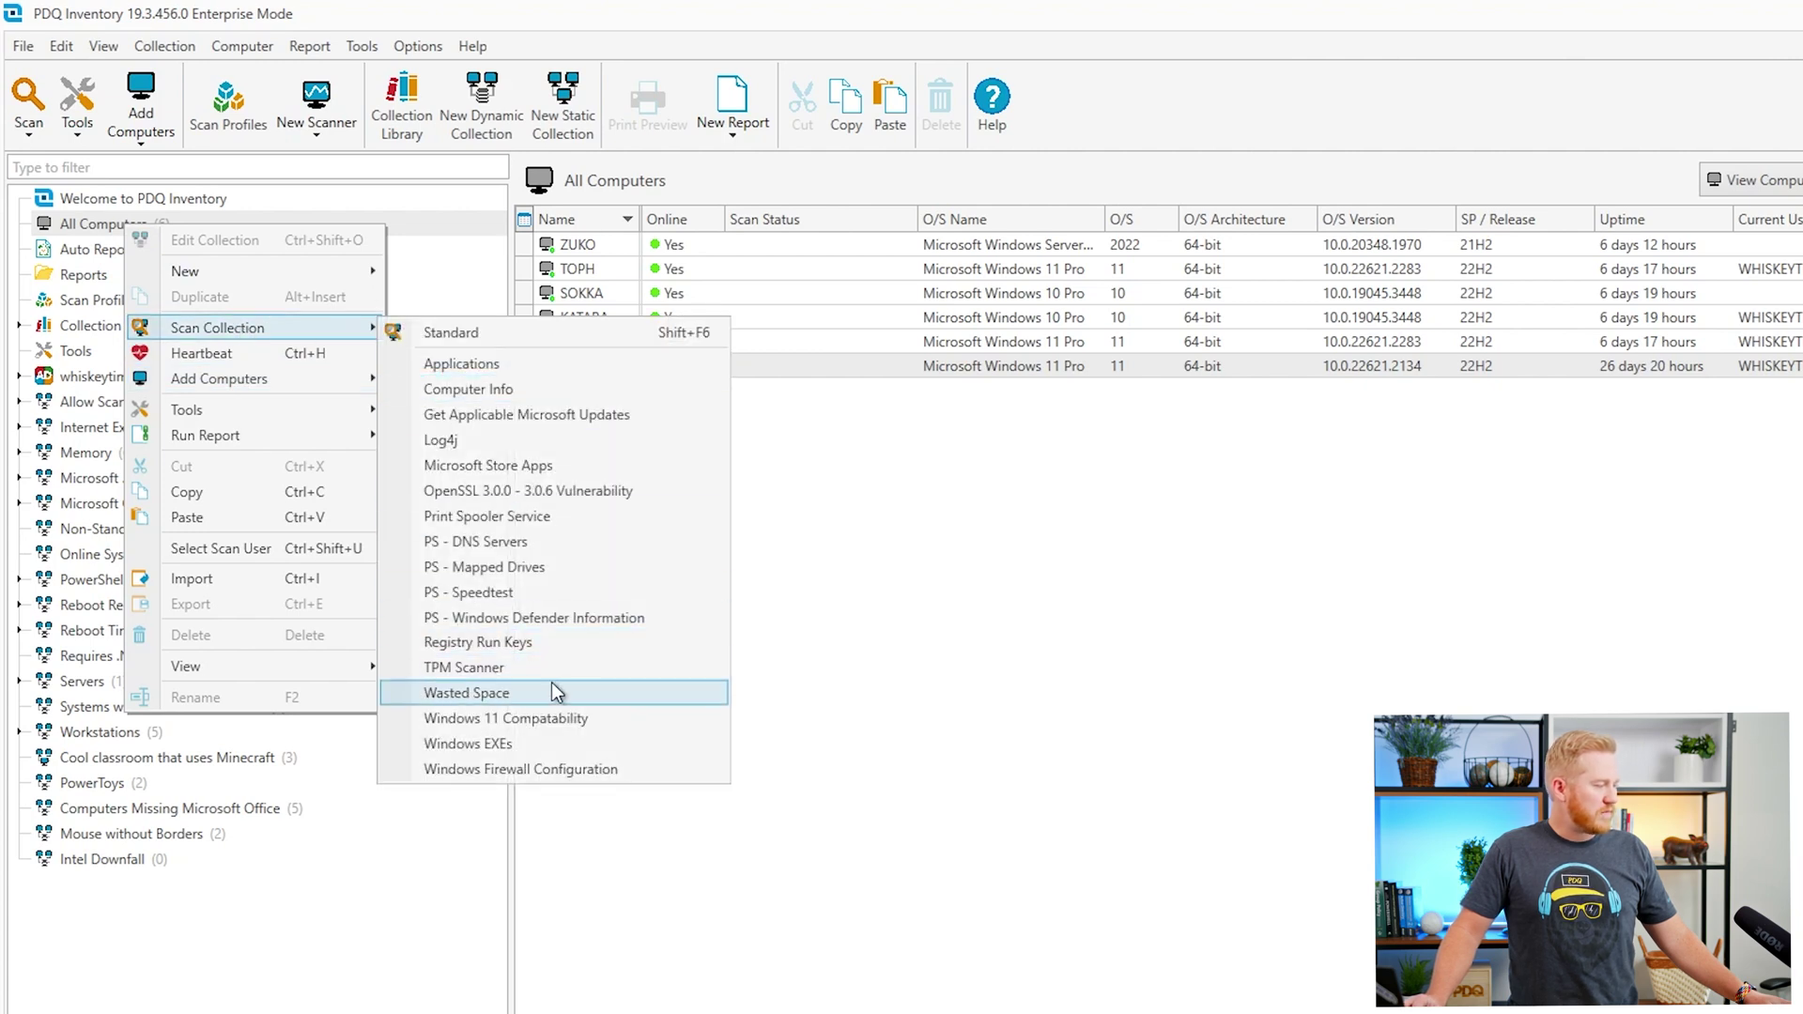
left_click(1202, 615)
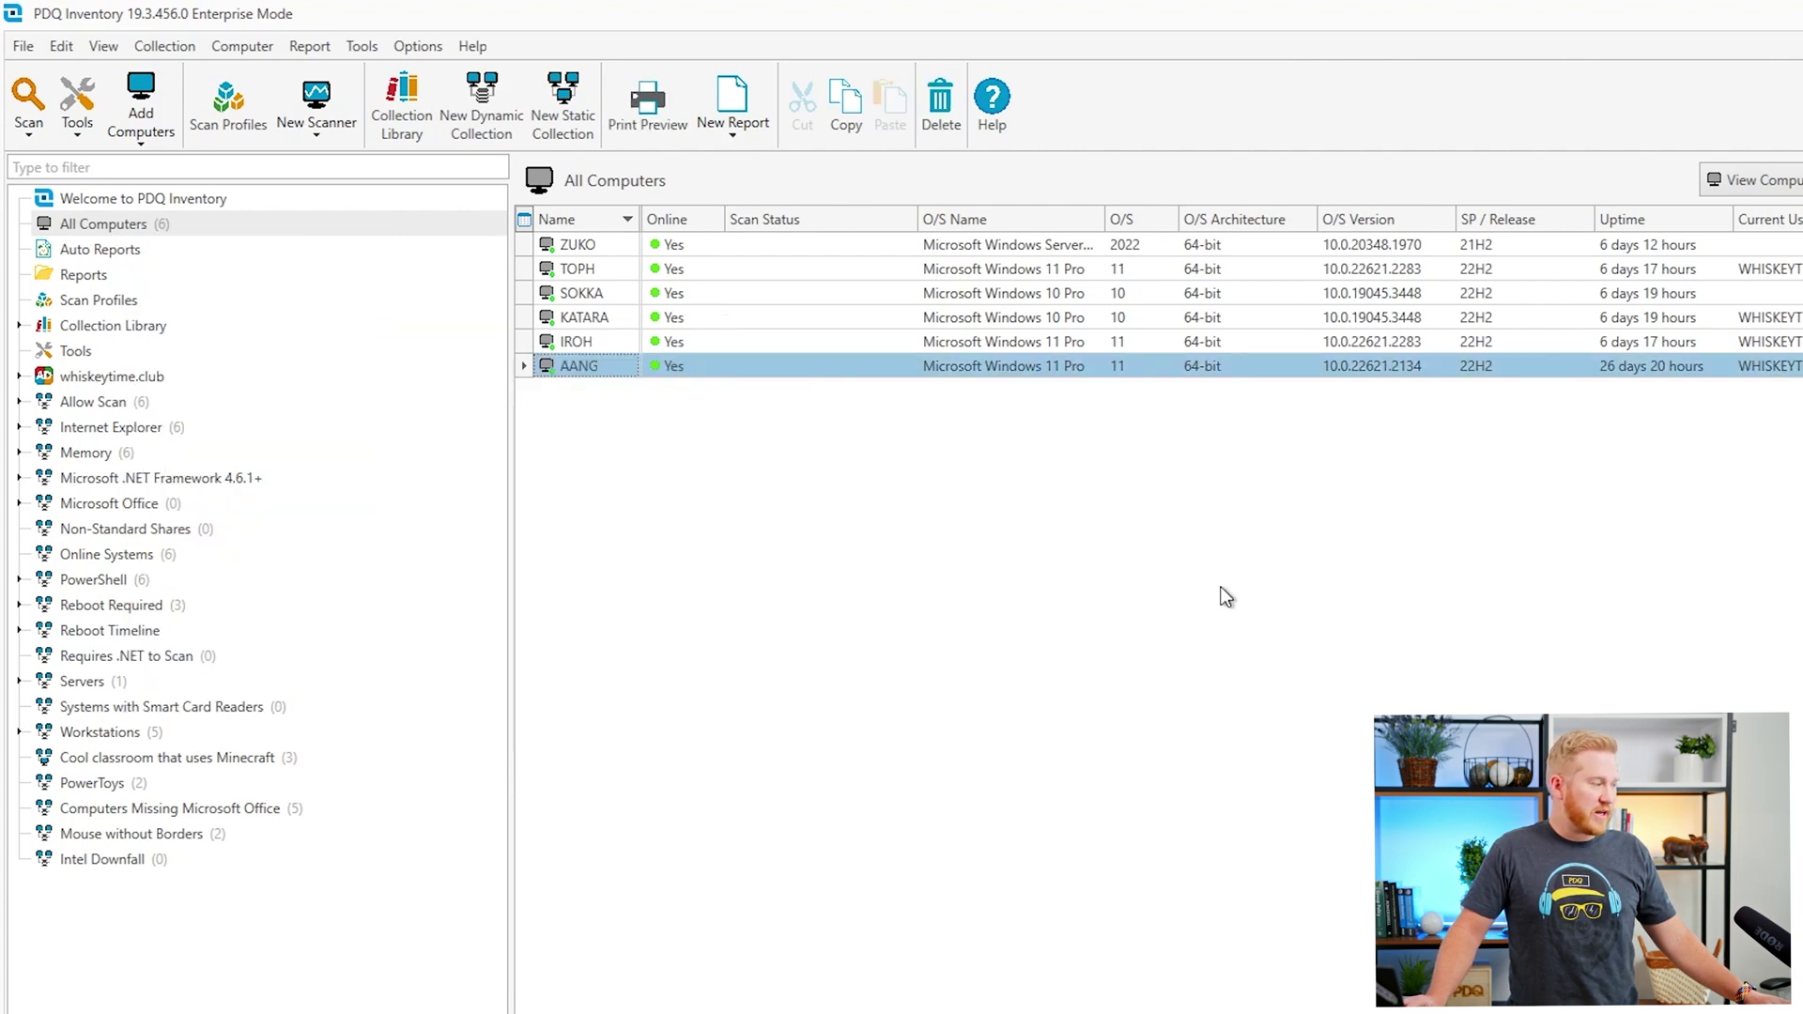
Review IROH's Files & Directories results, then AANG's, showing The Matrix Re-Reloaded.mp4 (345 MB).
left_click(610, 344)
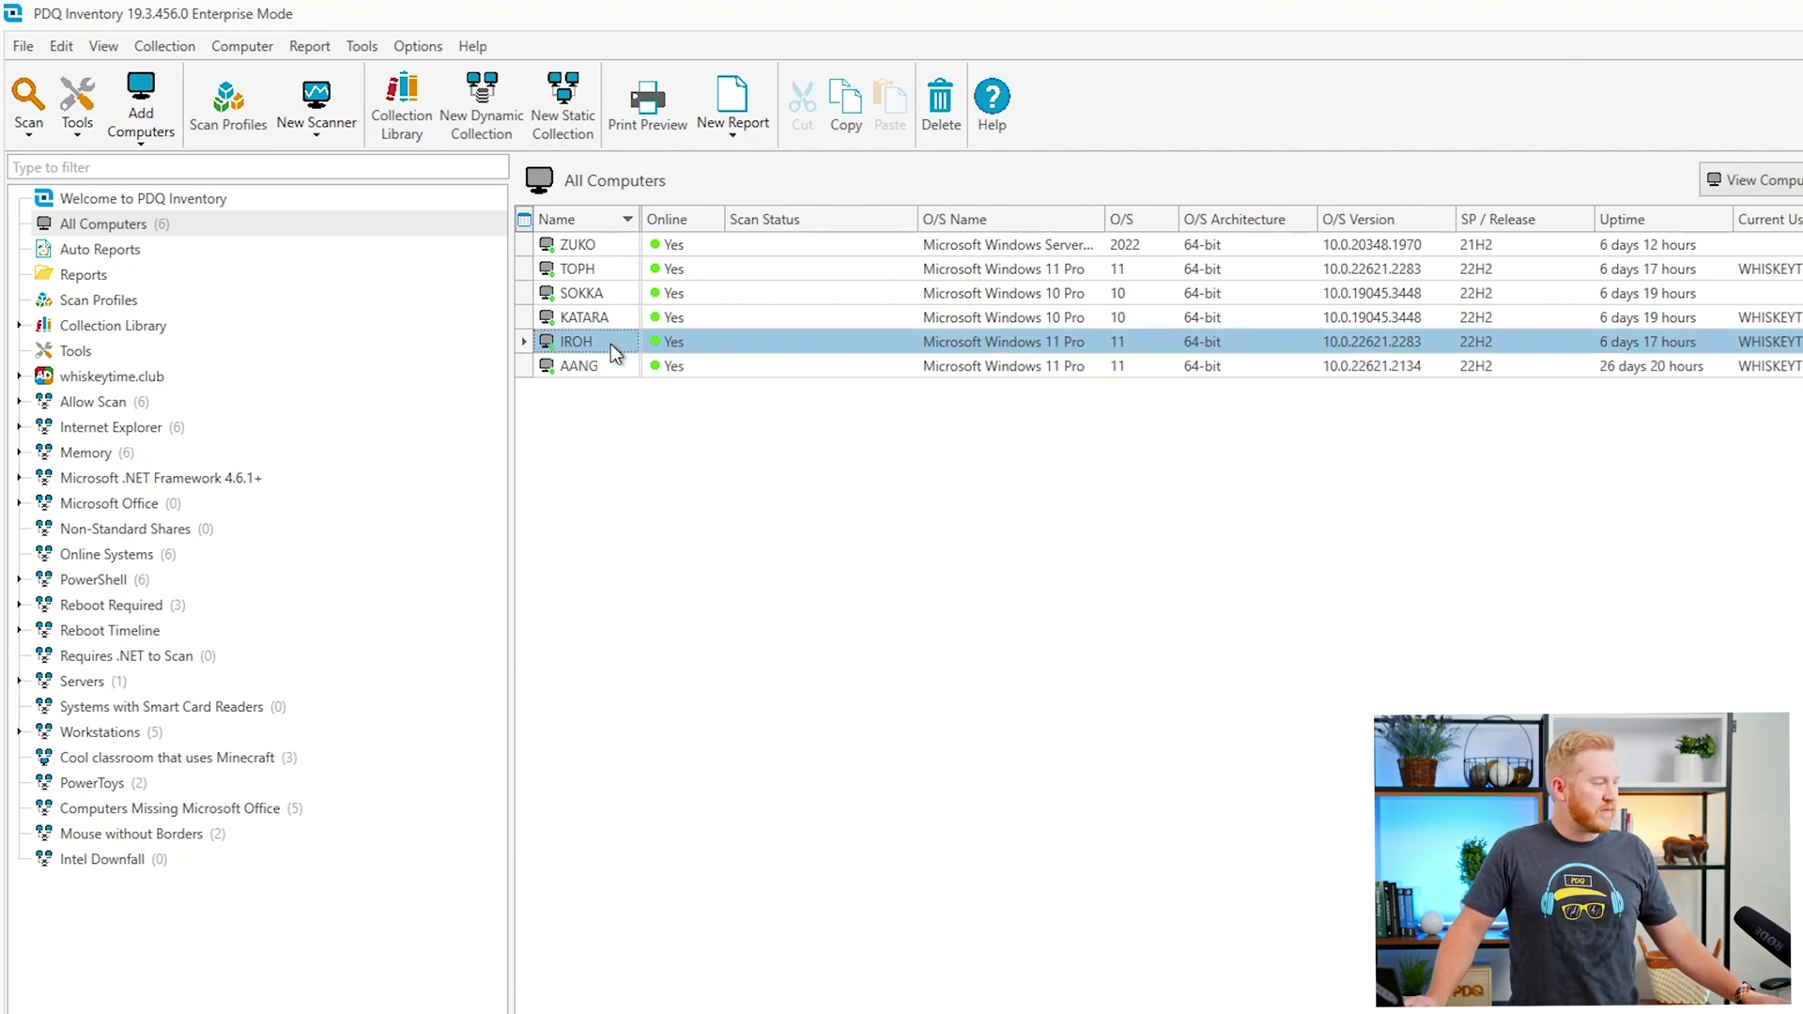
double_click(610, 344)
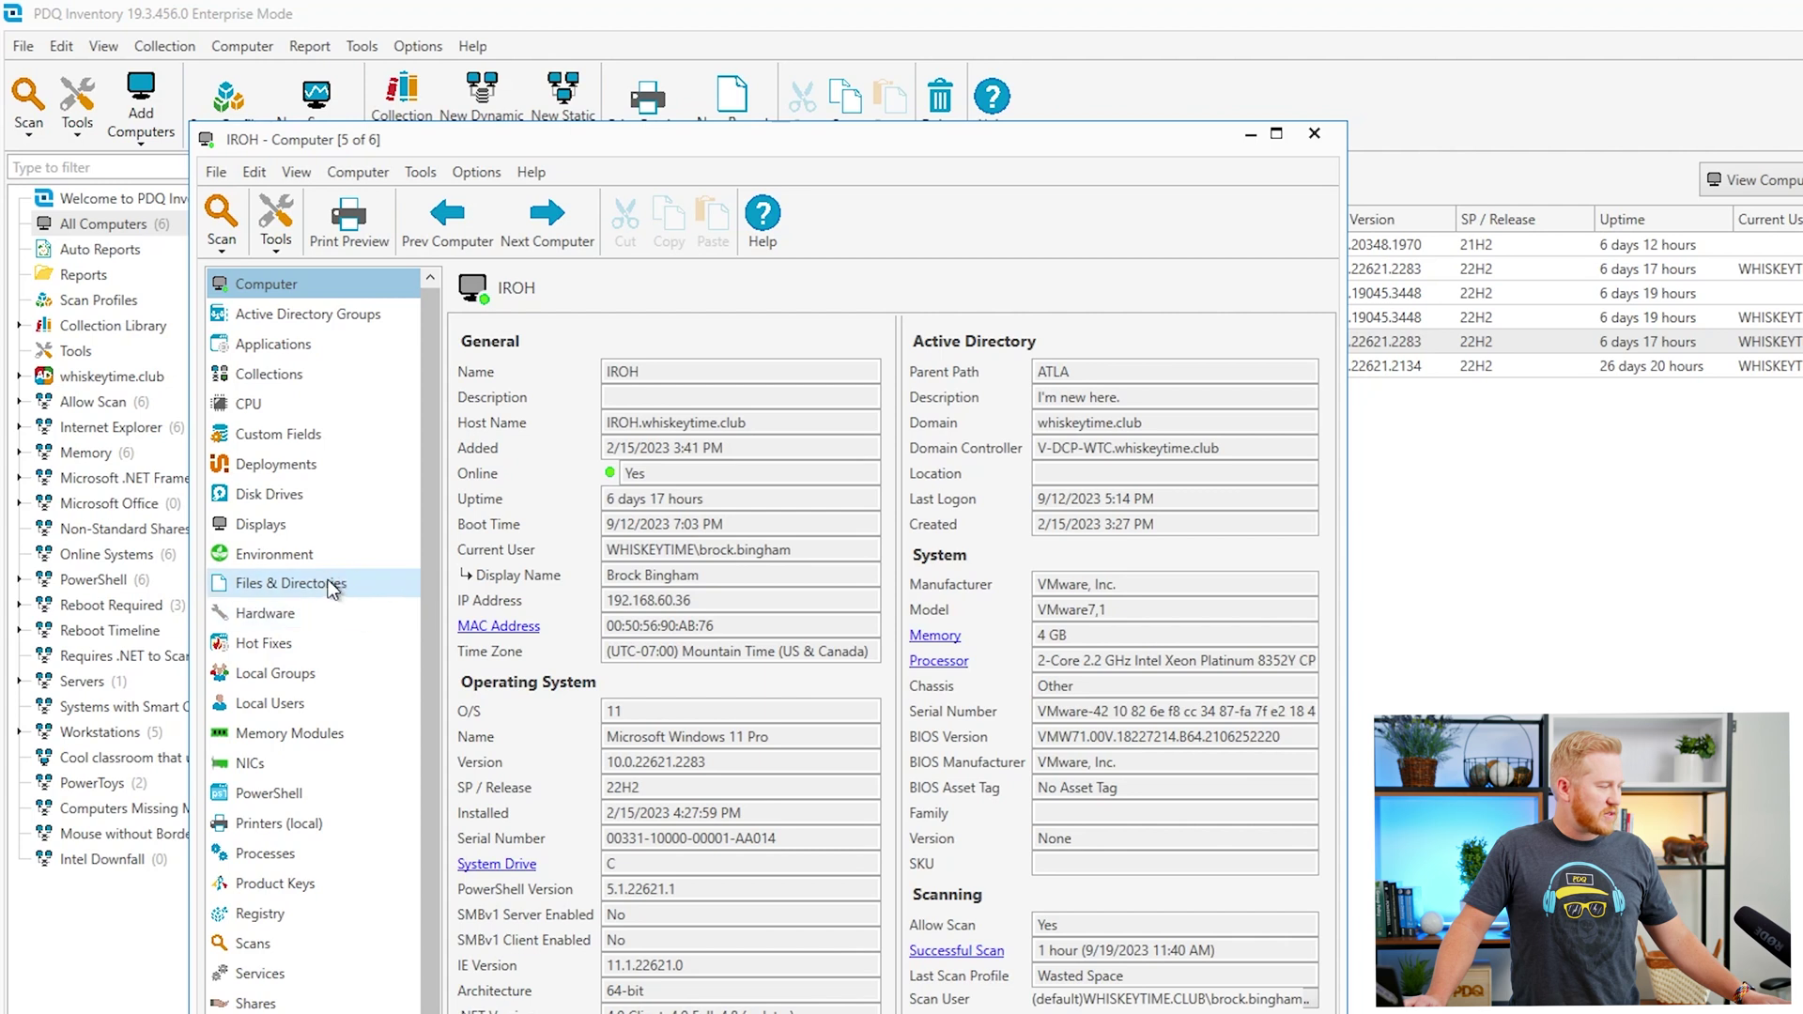
left_click(344, 583)
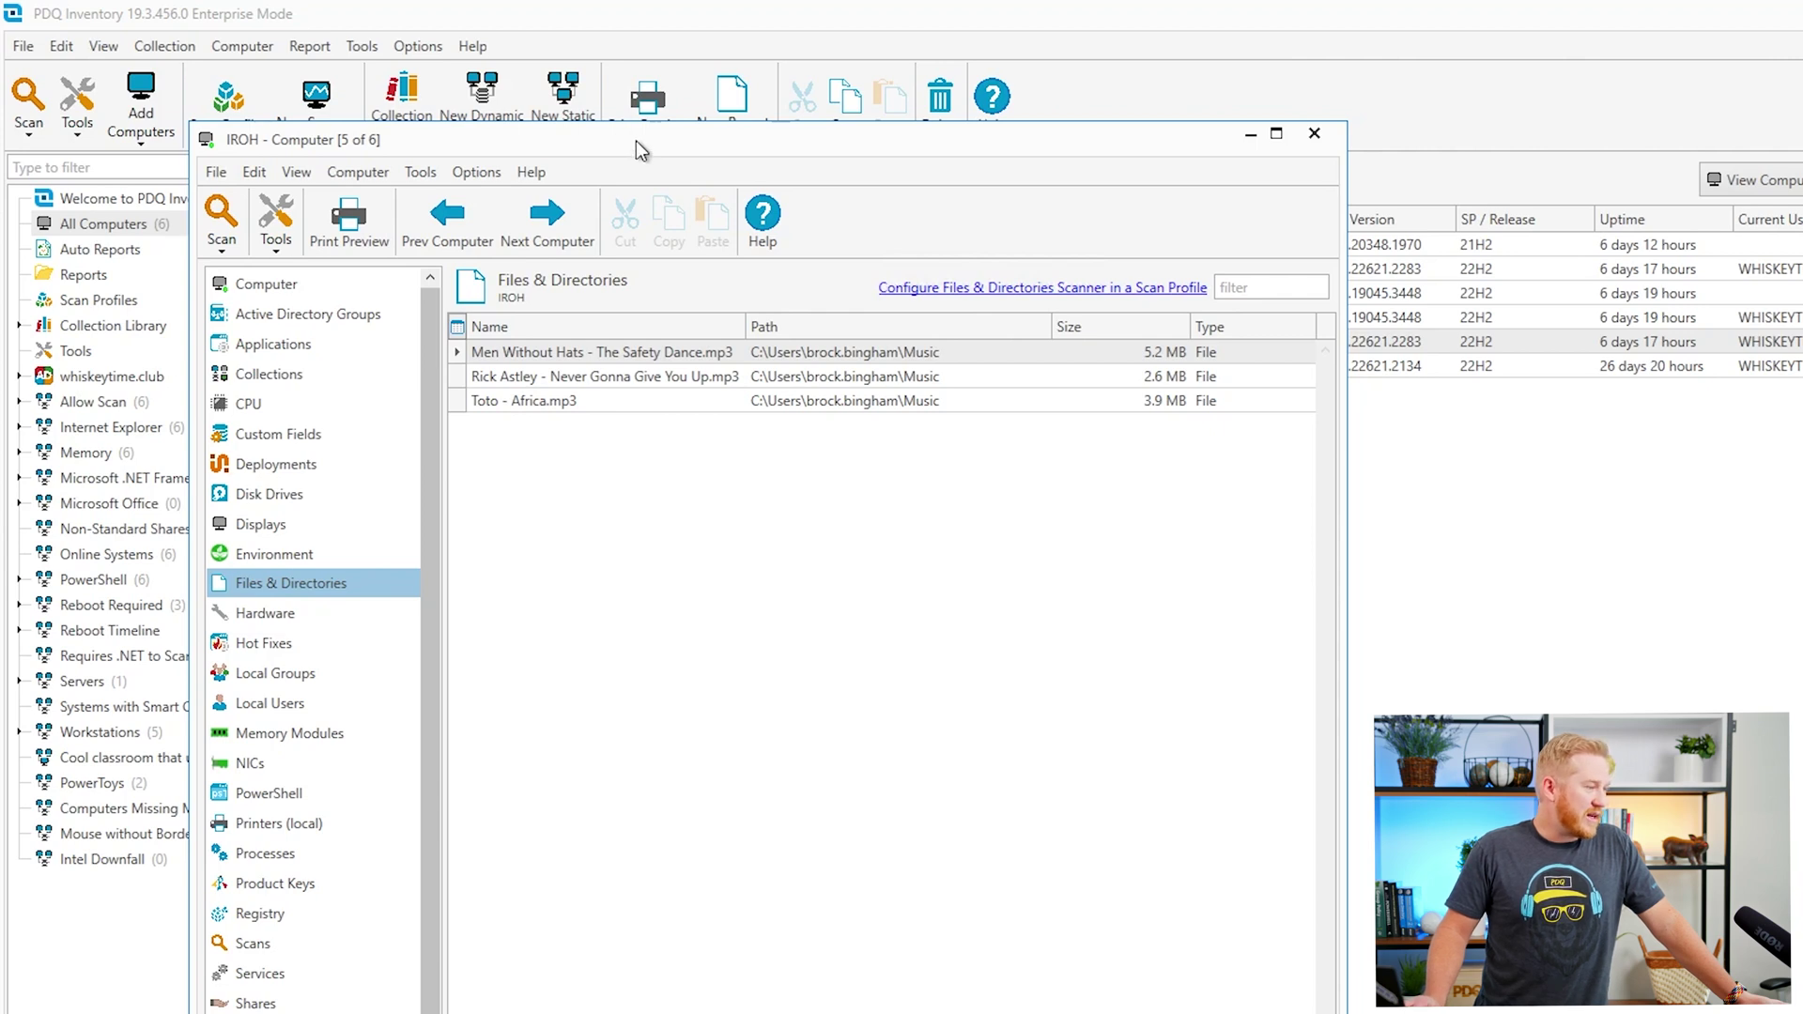
left_click_drag(642, 150, 703, 87)
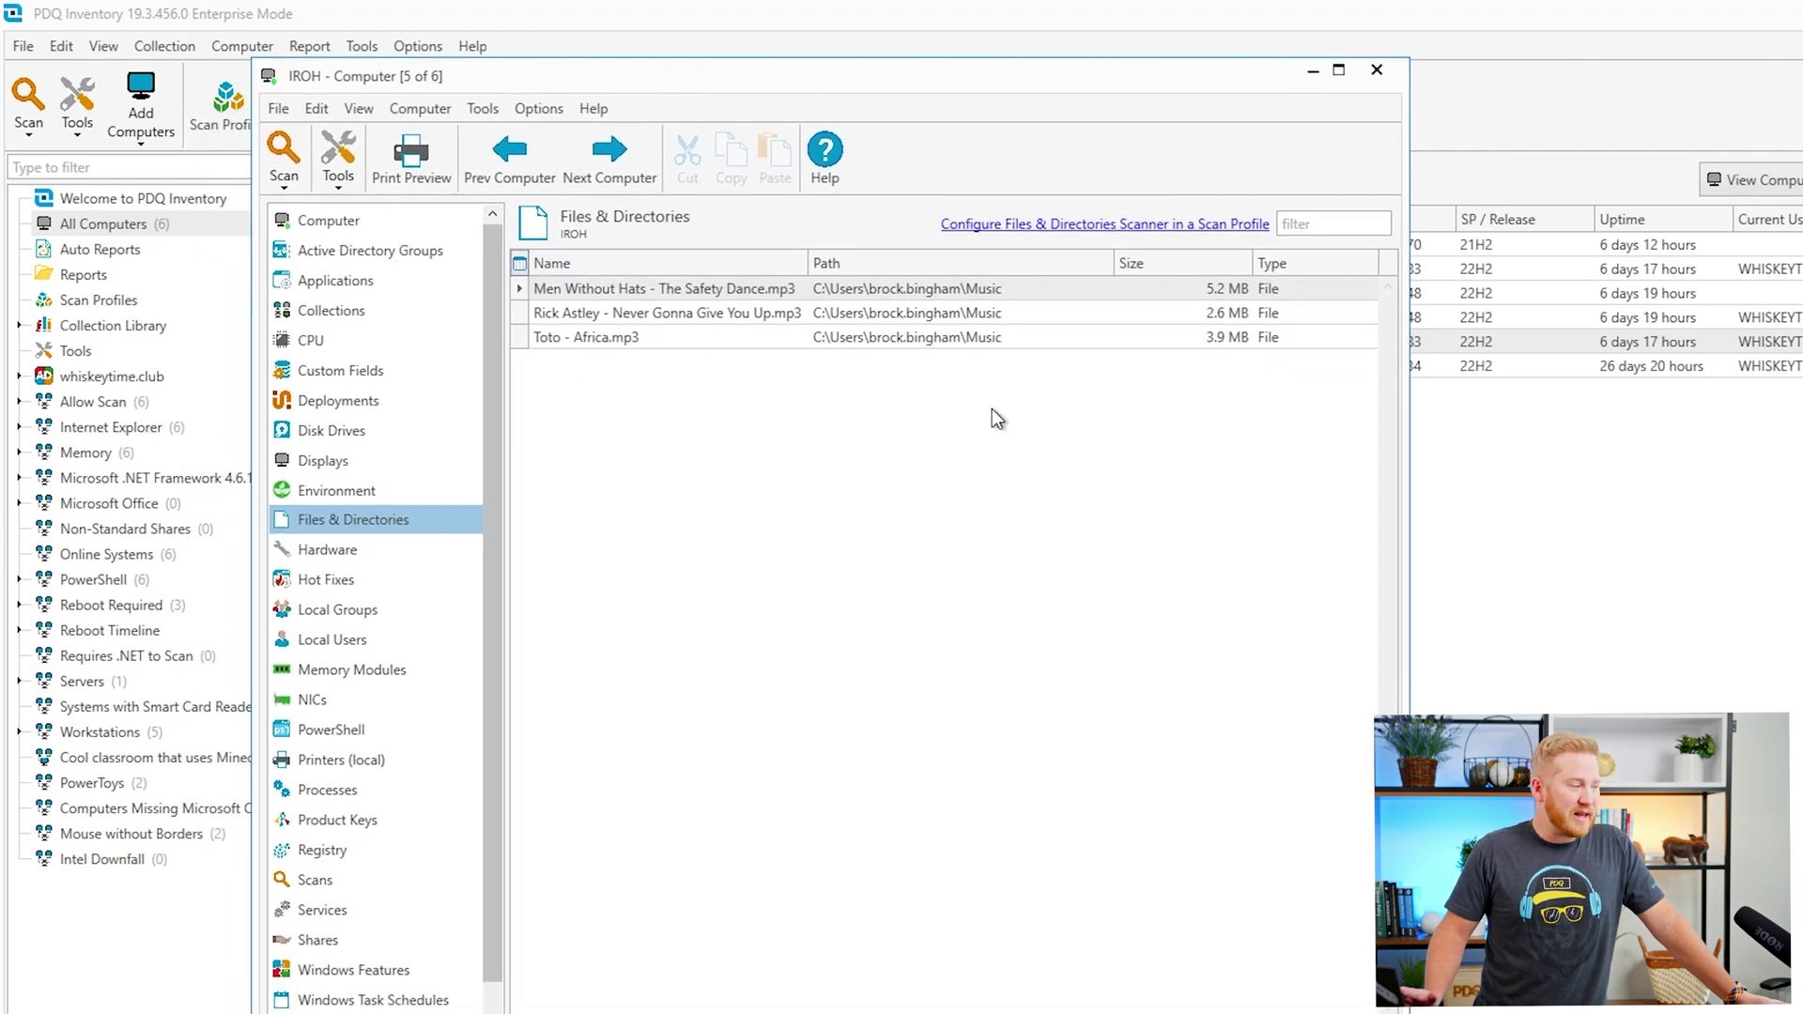
left_click(620, 150)
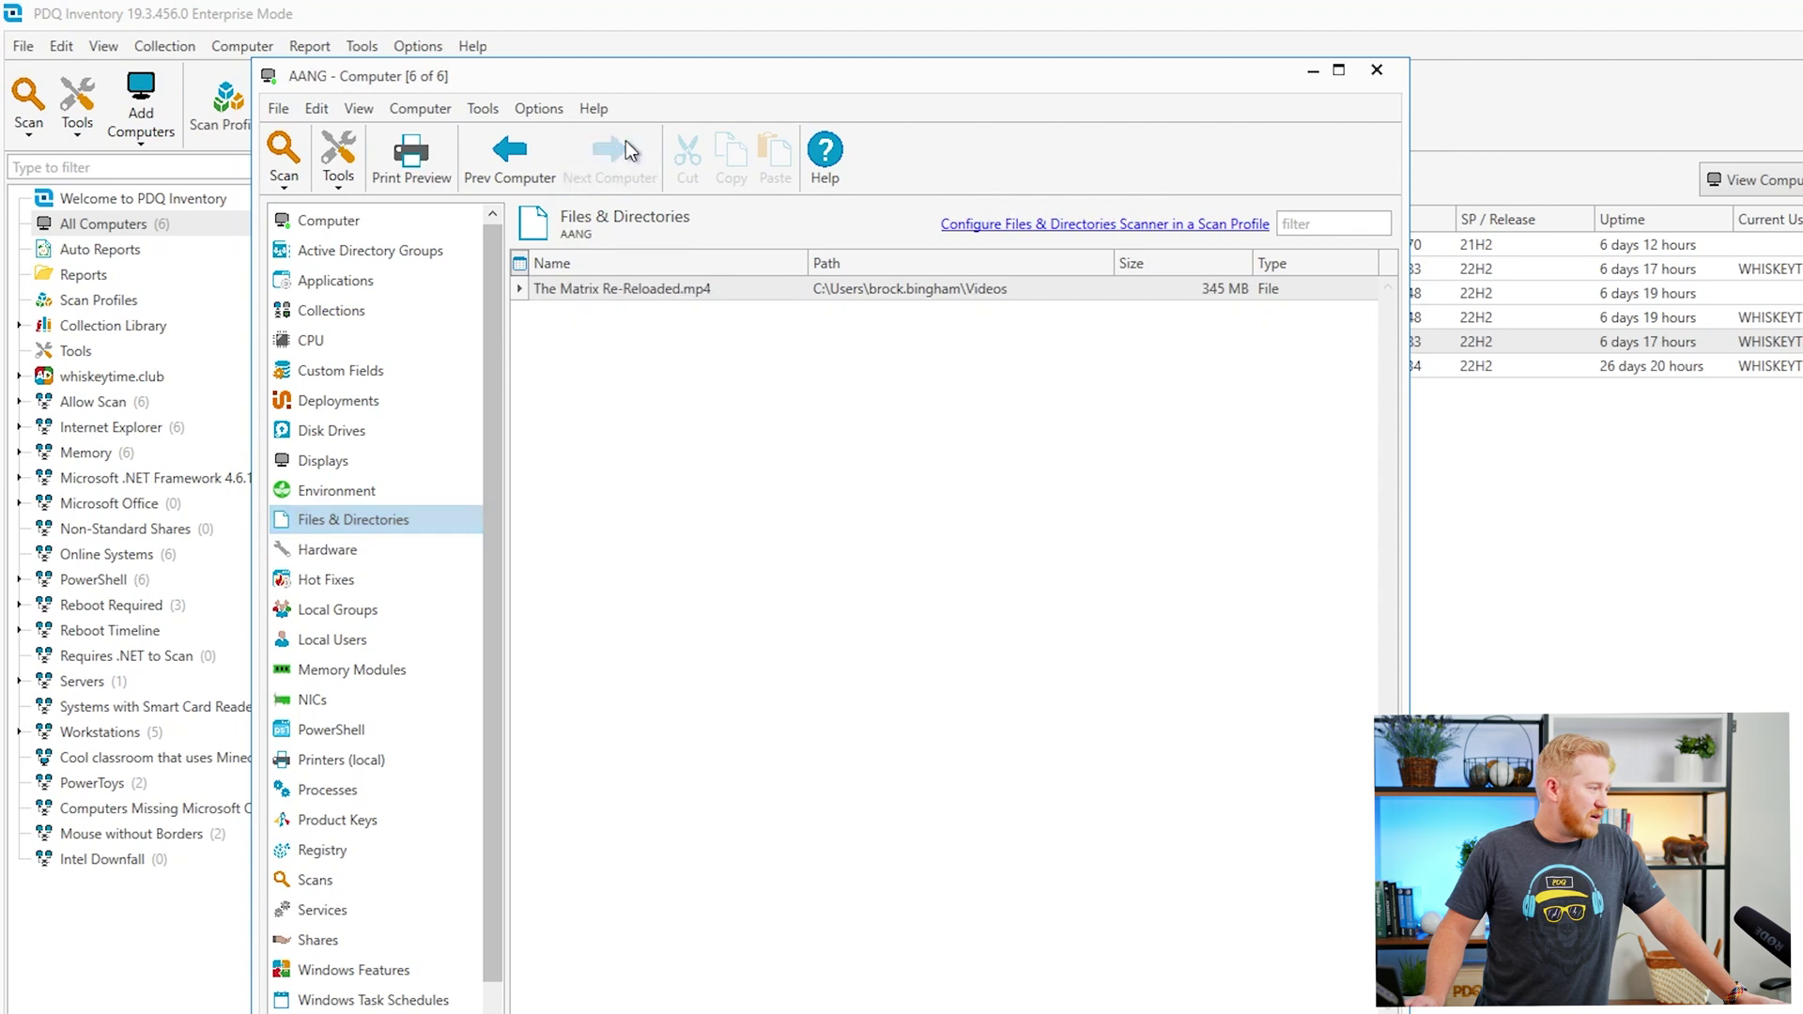